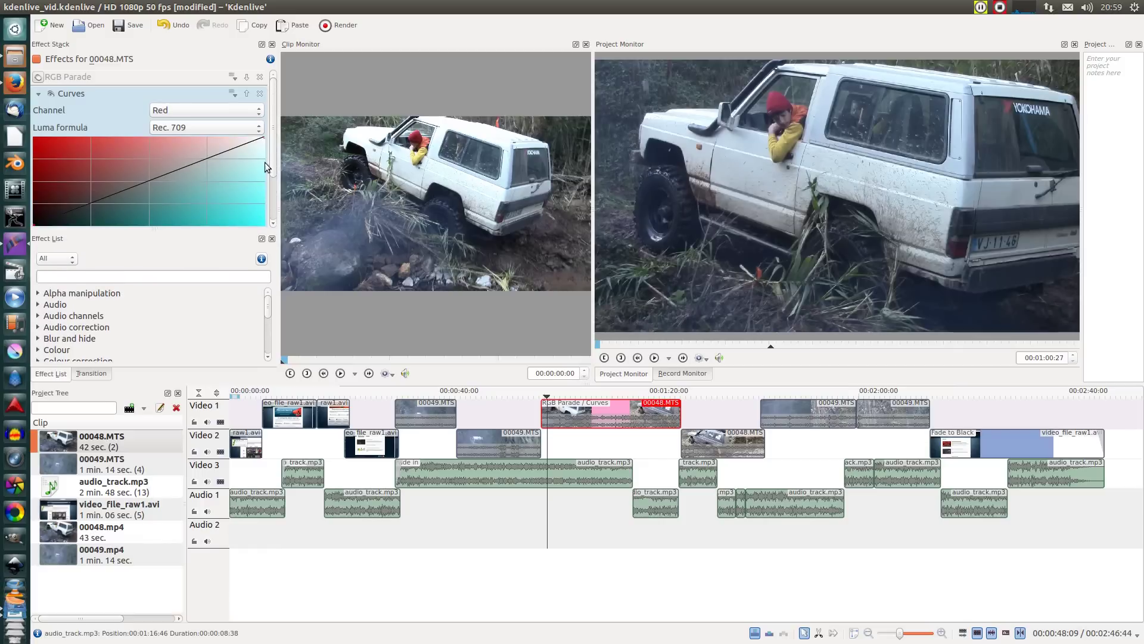
Bend the red channel curve in the Curves effect of 00048.MTS with a midpoint at 504, 550.
scroll(149, 143, "down", 1)
mouse_move(158, 141)
left_mouse_down()
mouse_move(139, 138)
mouse_move(153, 137)
left_mouse_up()
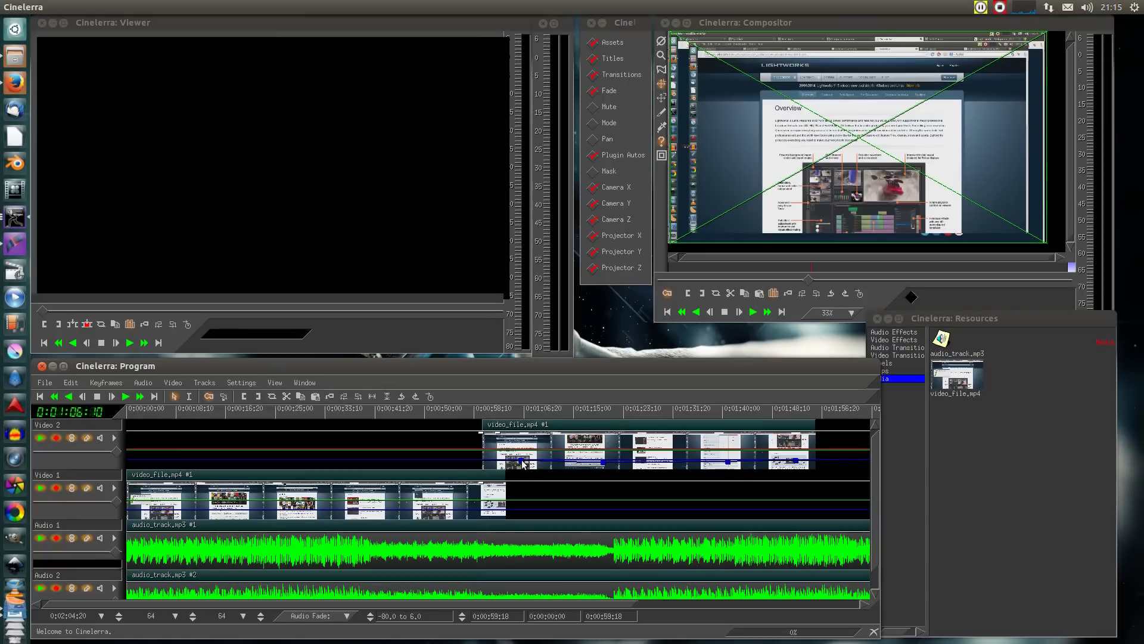
In Cinelerra, add fade keyframes near the end of the Video 1 clip around 0:55 and scrub through that section.
left_click_drag(523, 464, 563, 464)
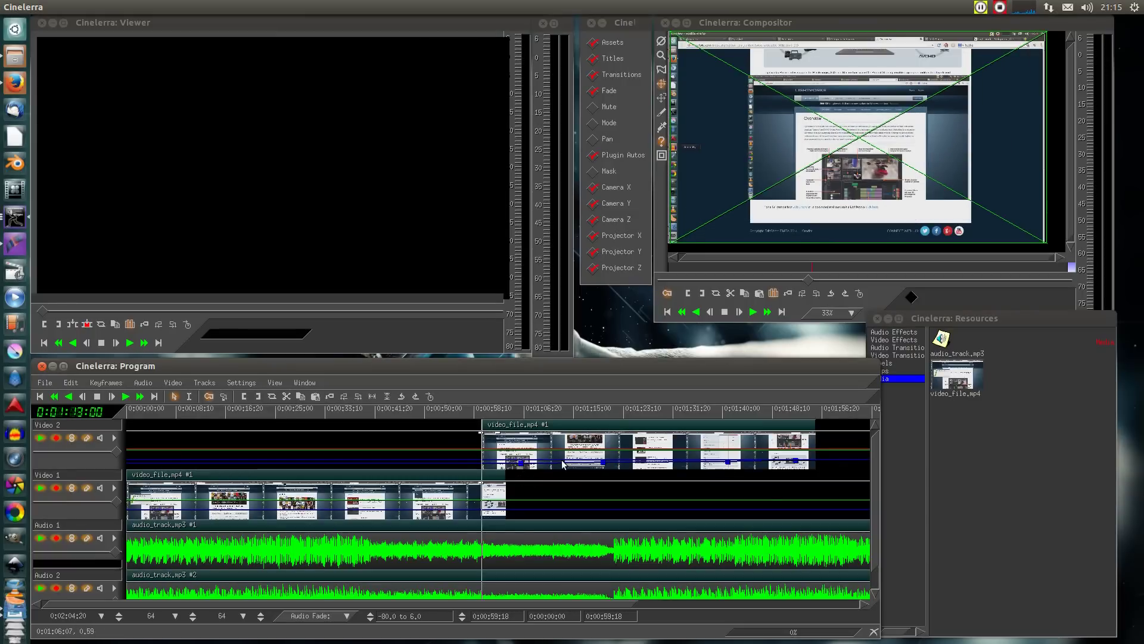
left_click(468, 499)
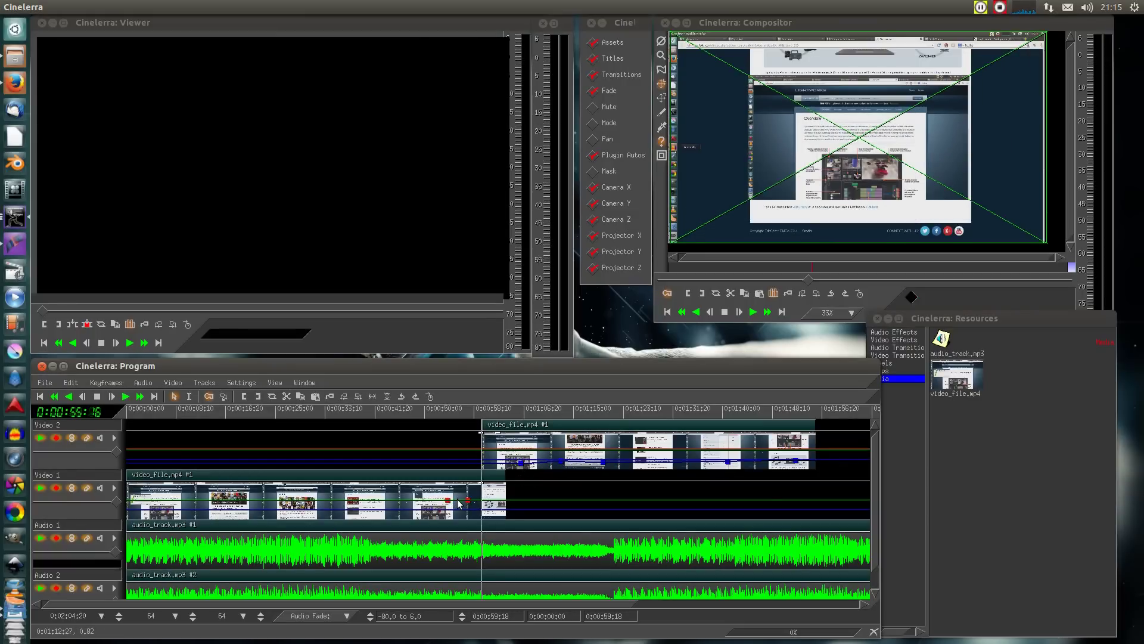
left_click(460, 418)
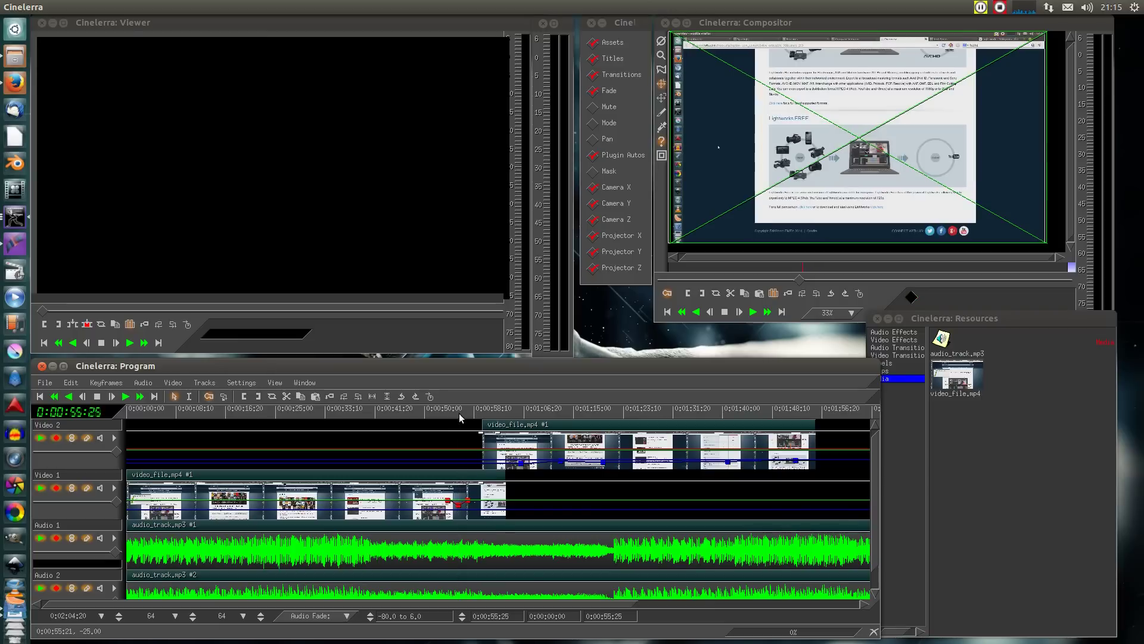
left_click(434, 413)
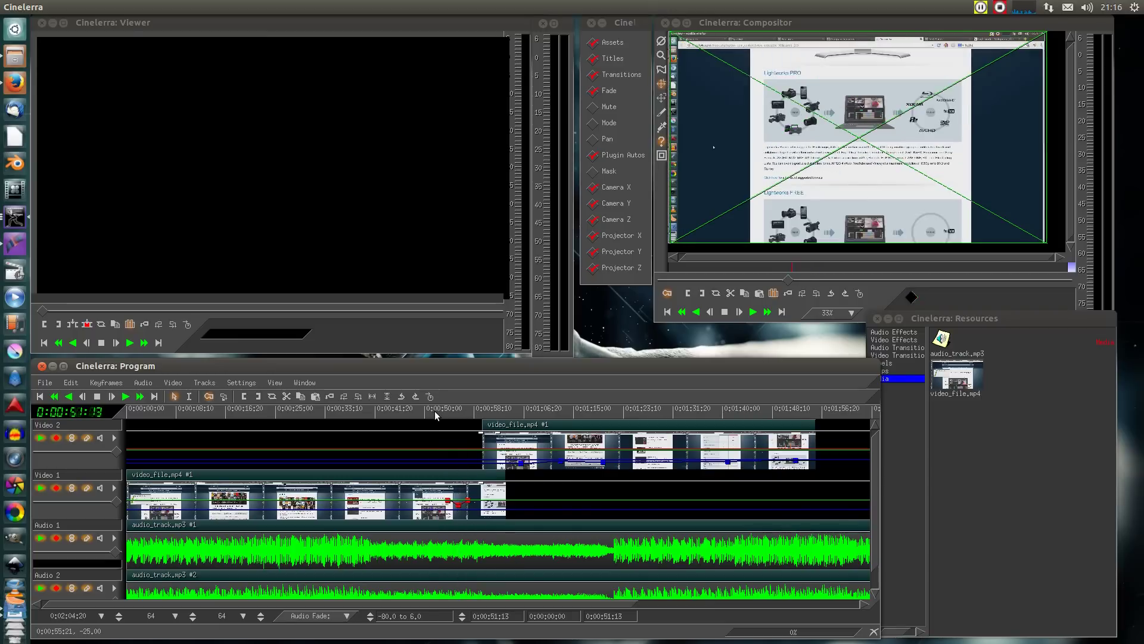
left_click_drag(434, 410, 483, 410)
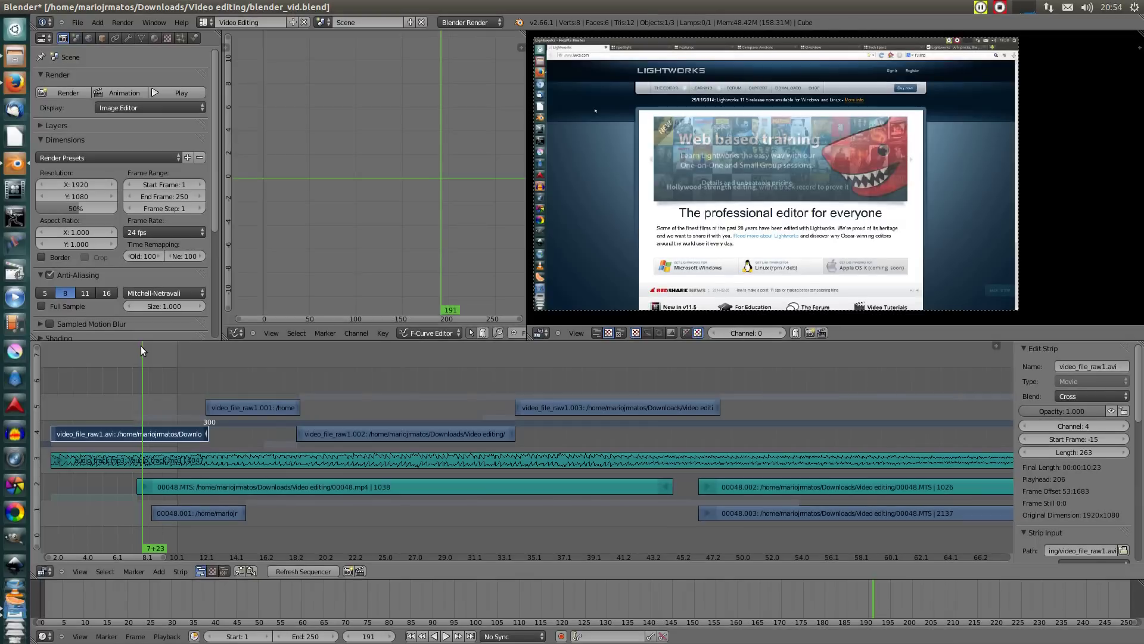
In Blender, move the sequencer playhead to 15+17 and view the strip types that can be added.
left_click_drag(141, 346, 255, 372)
left_click(181, 570)
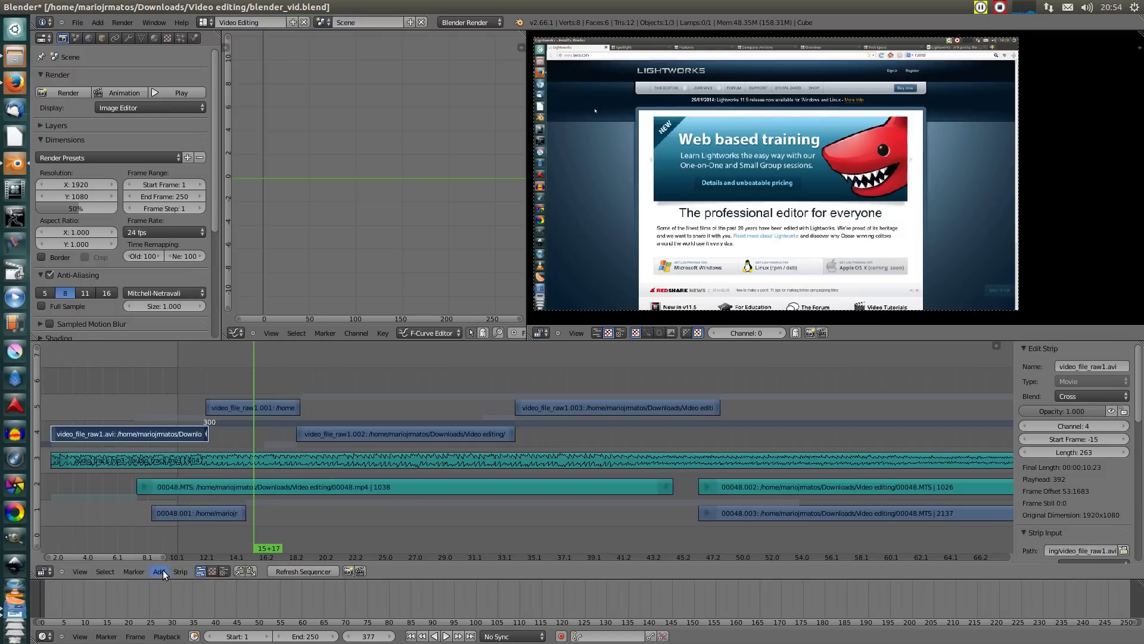
left_click(162, 571)
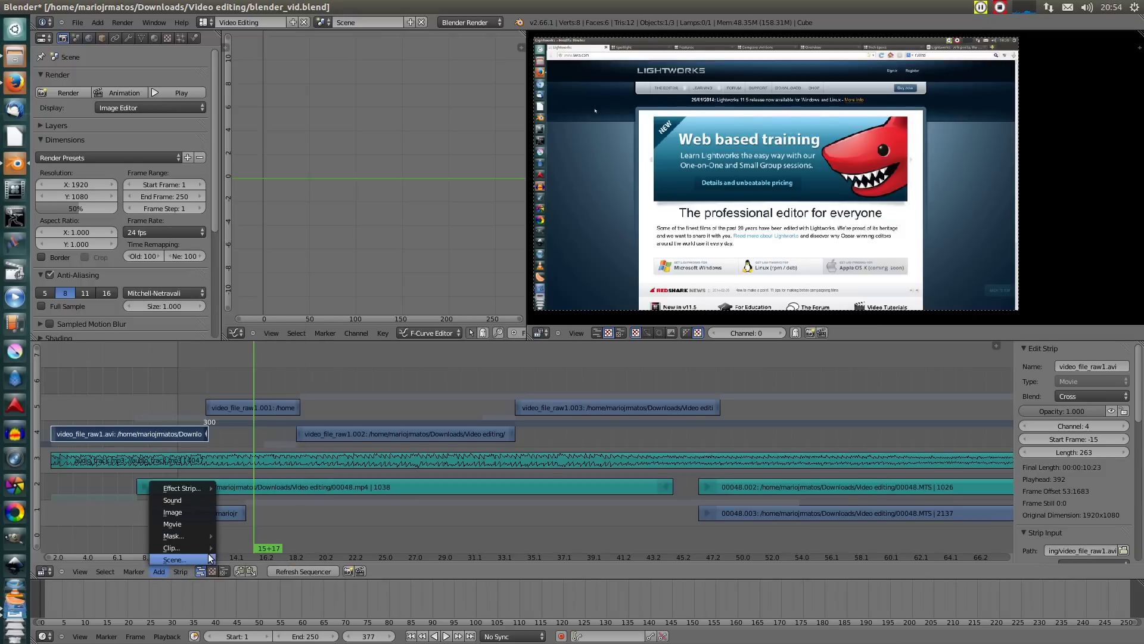
mouse_move(203, 559)
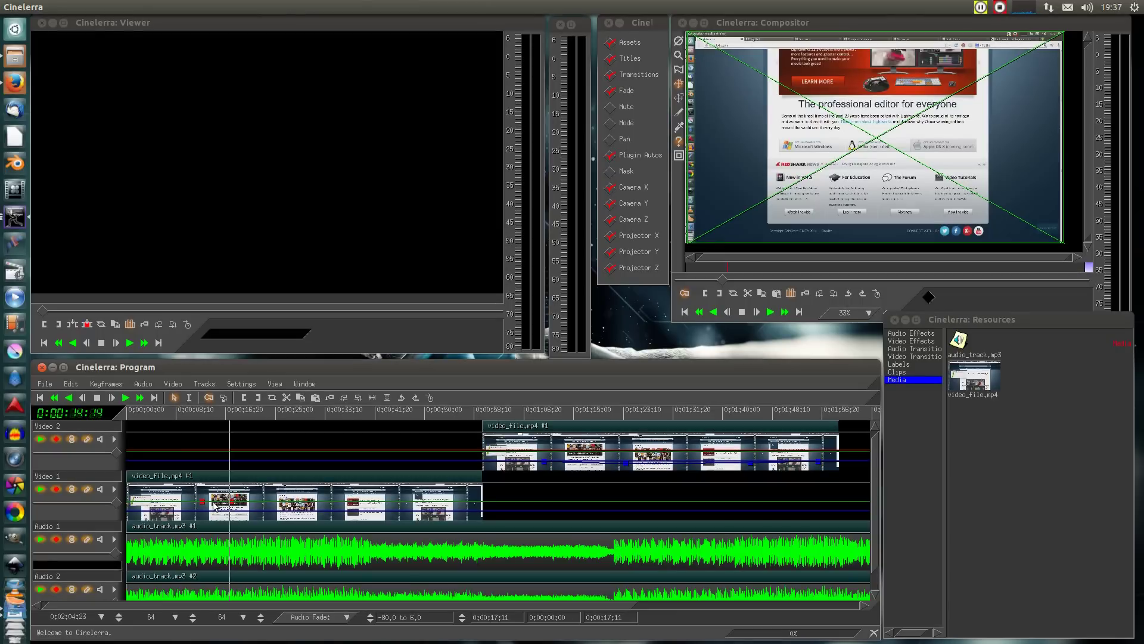
In Cinelerra, keyframe the Video 1 fade around 0:36 and offset the projector to X -9.0909, Y 12.1212.
left_click_drag(260, 505, 330, 433)
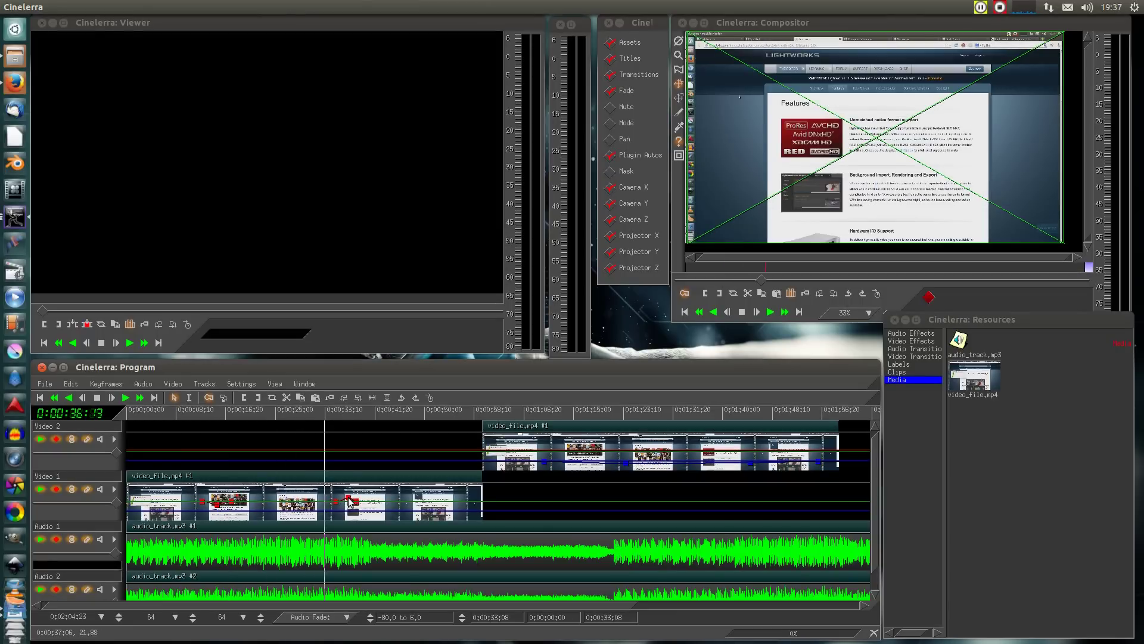
left_click(678, 98)
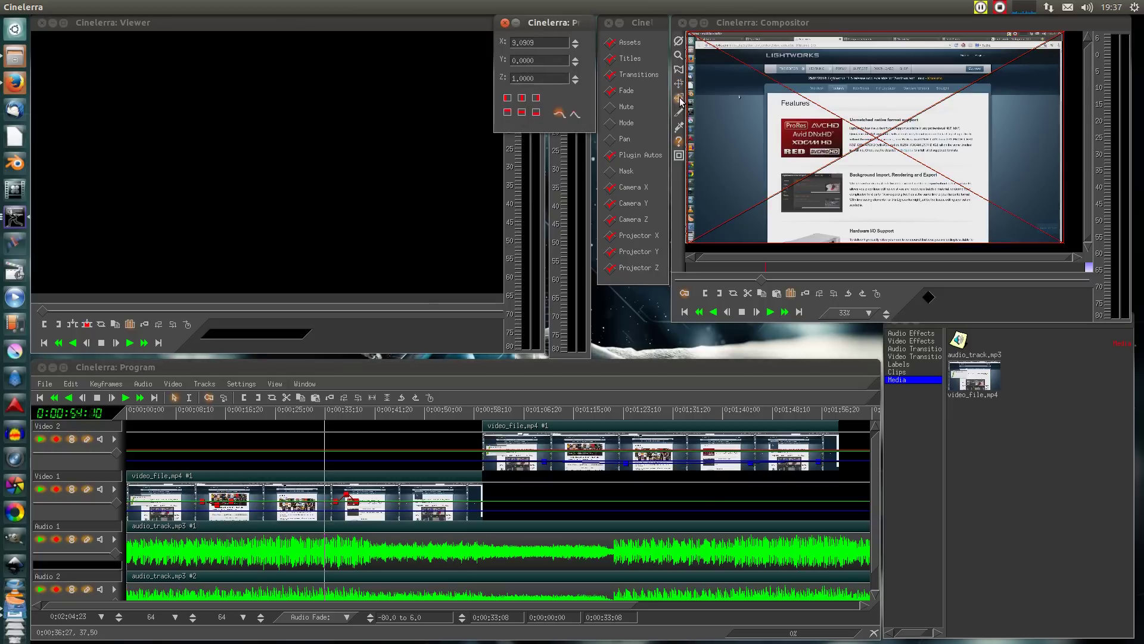
left_click_drag(556, 24, 615, 205)
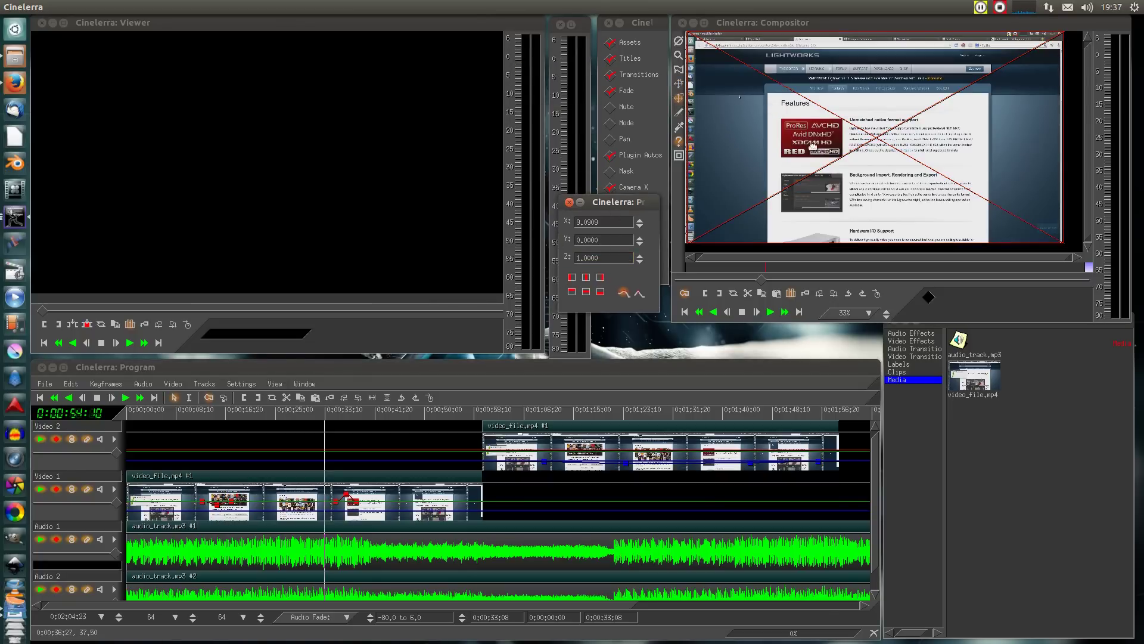
left_click_drag(812, 146, 816, 146)
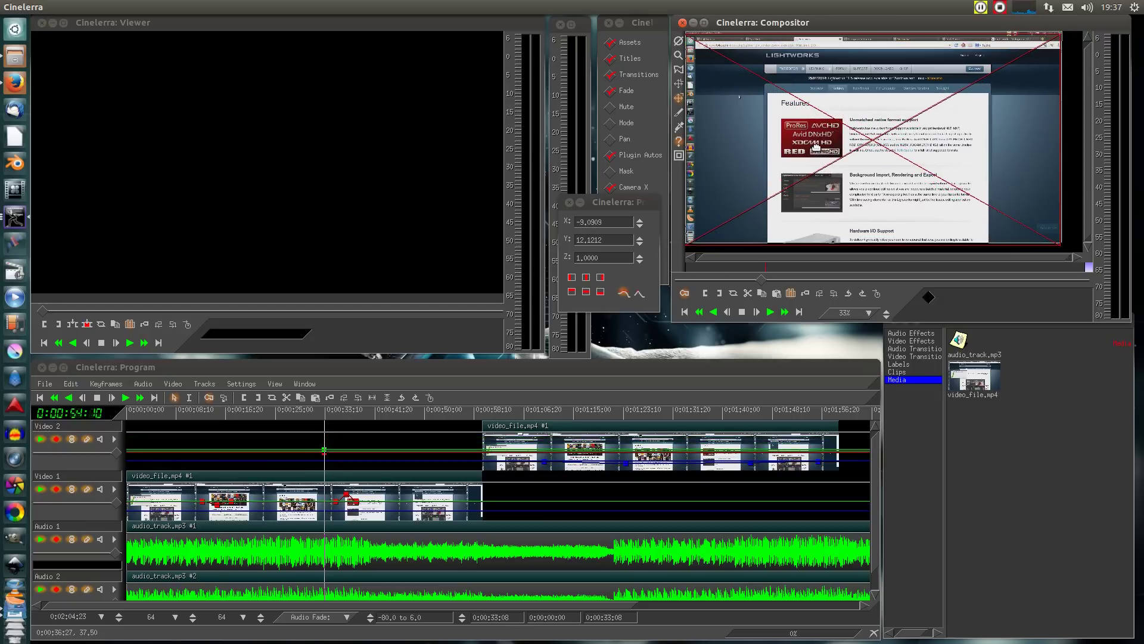
left_click(569, 204)
left_click(678, 83)
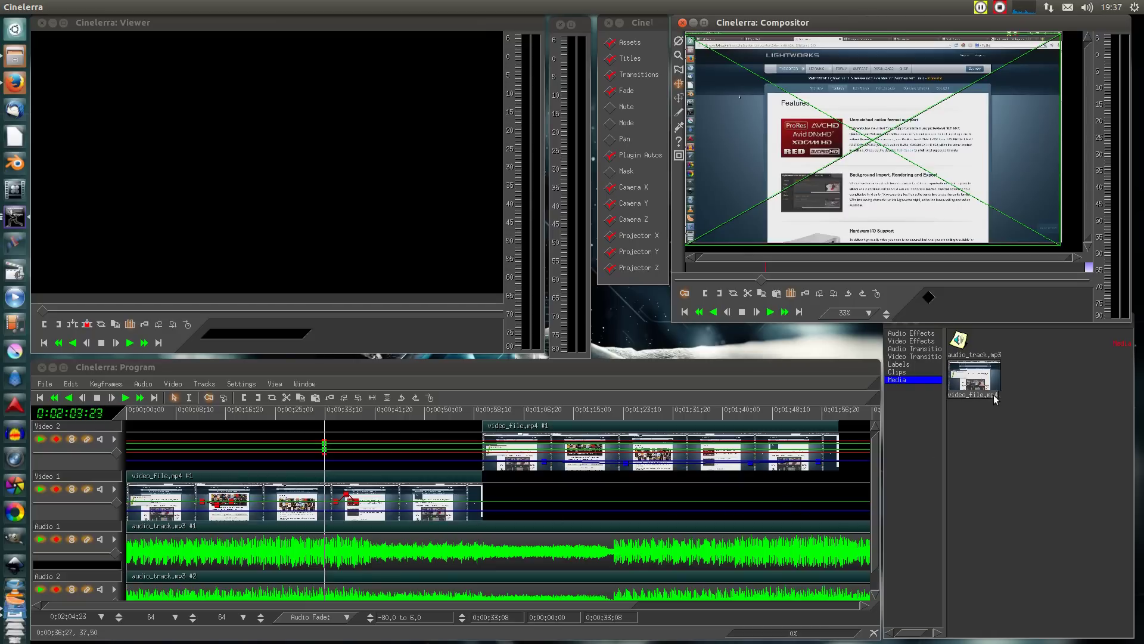
Apply the BandSlide video transition to the video_file.mp4 clip on Video 2.
left_click(914, 357)
left_click_drag(963, 345, 526, 471)
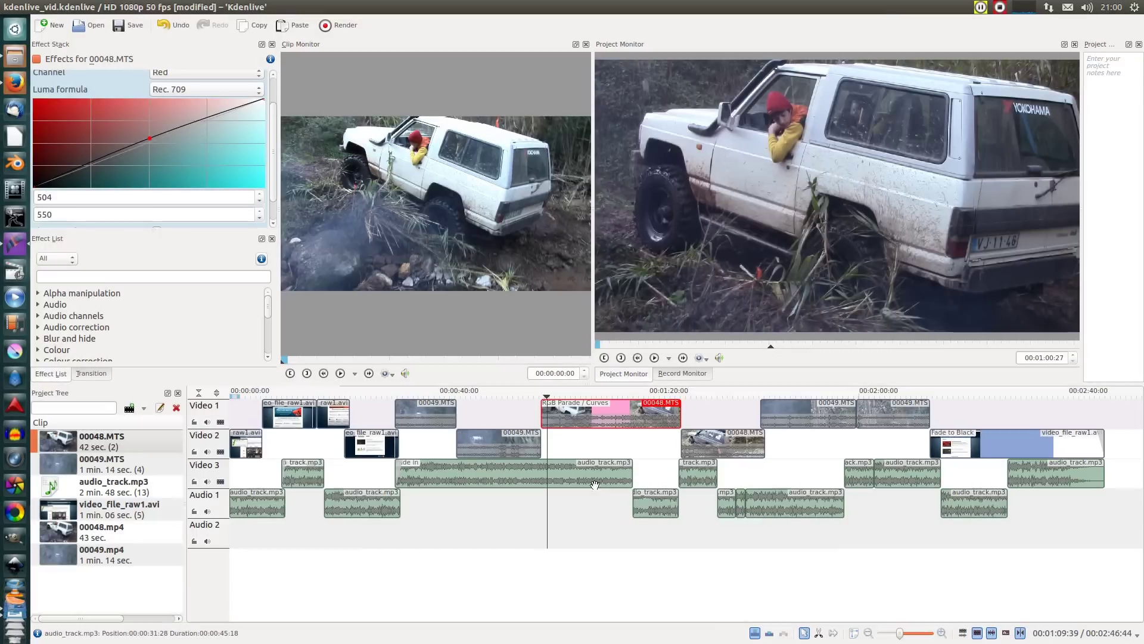
right_click(616, 474)
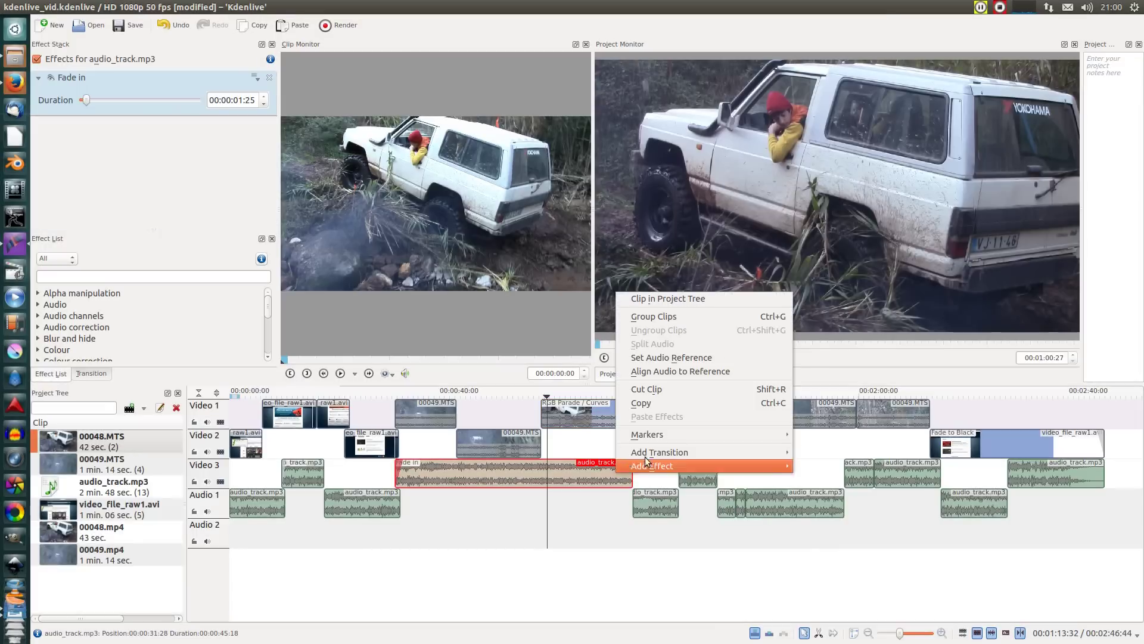
mouse_move(769, 466)
mouse_move(849, 465)
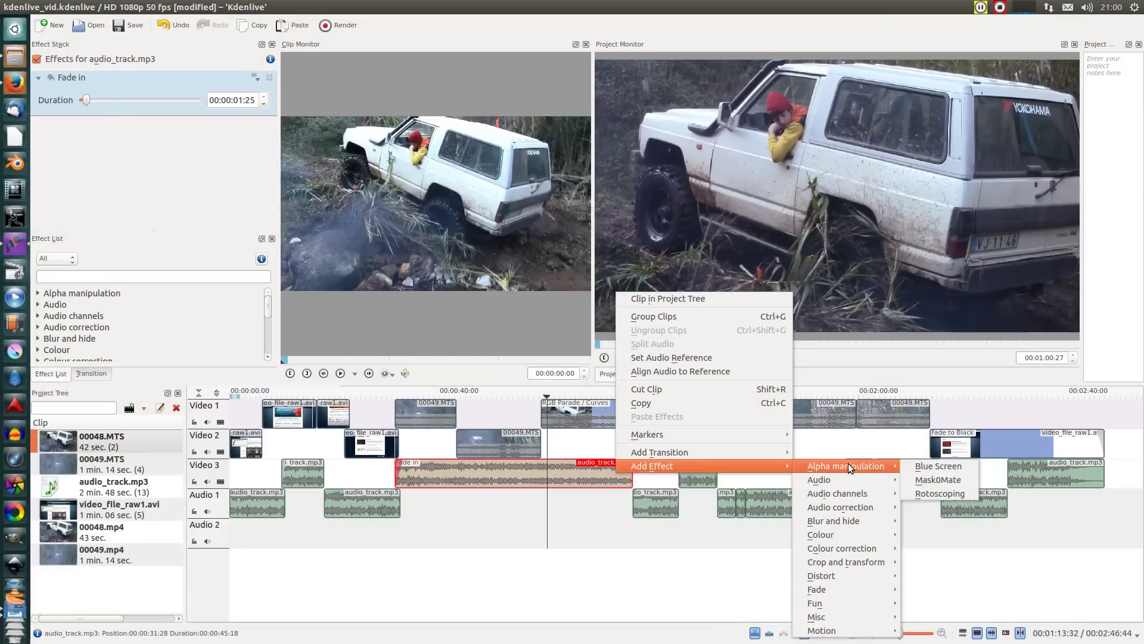
mouse_move(867, 493)
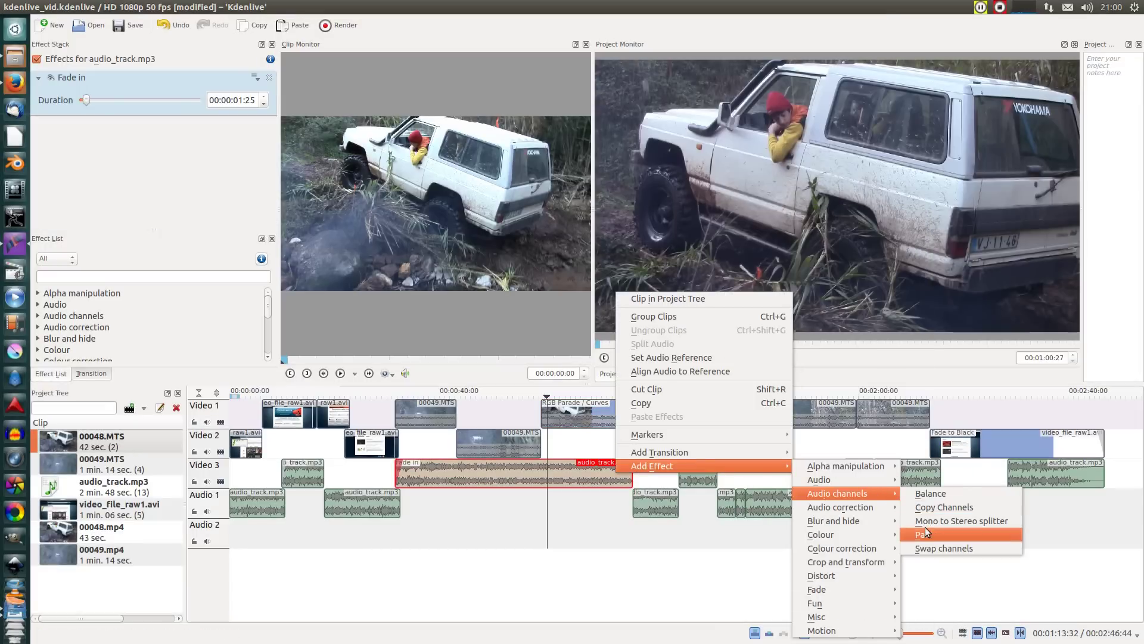
left_click(449, 554)
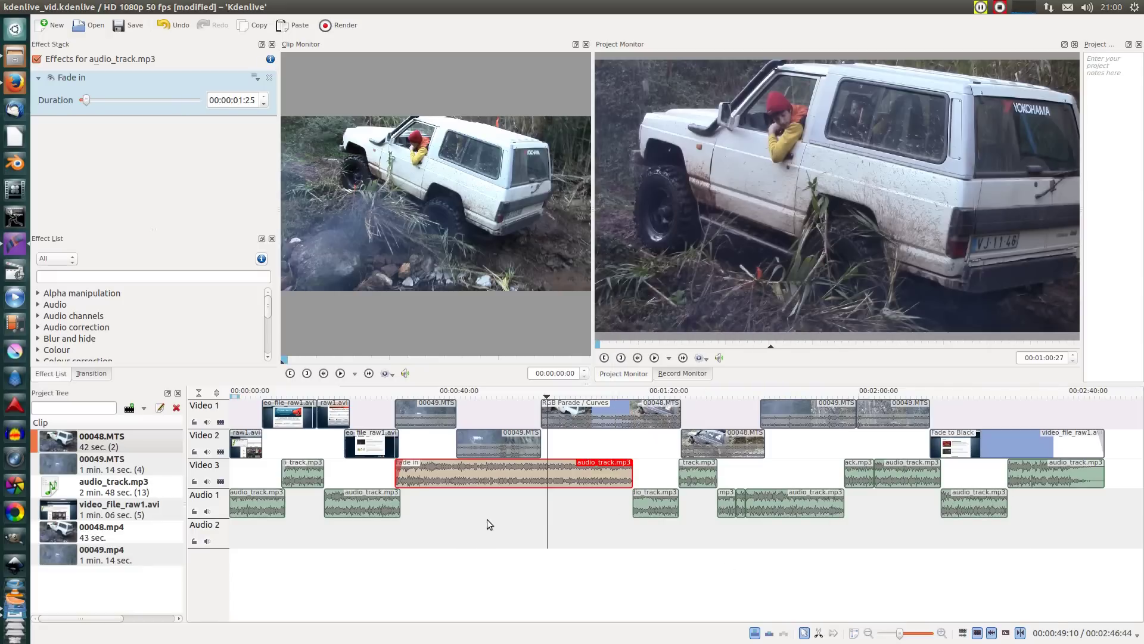
Trim the start of the long audio_track.mp3 clip on Video 3 to 00:00:32:14 and adjust the end of the preceding Audio 1 clip.
left_click_drag(396, 472, 400, 472)
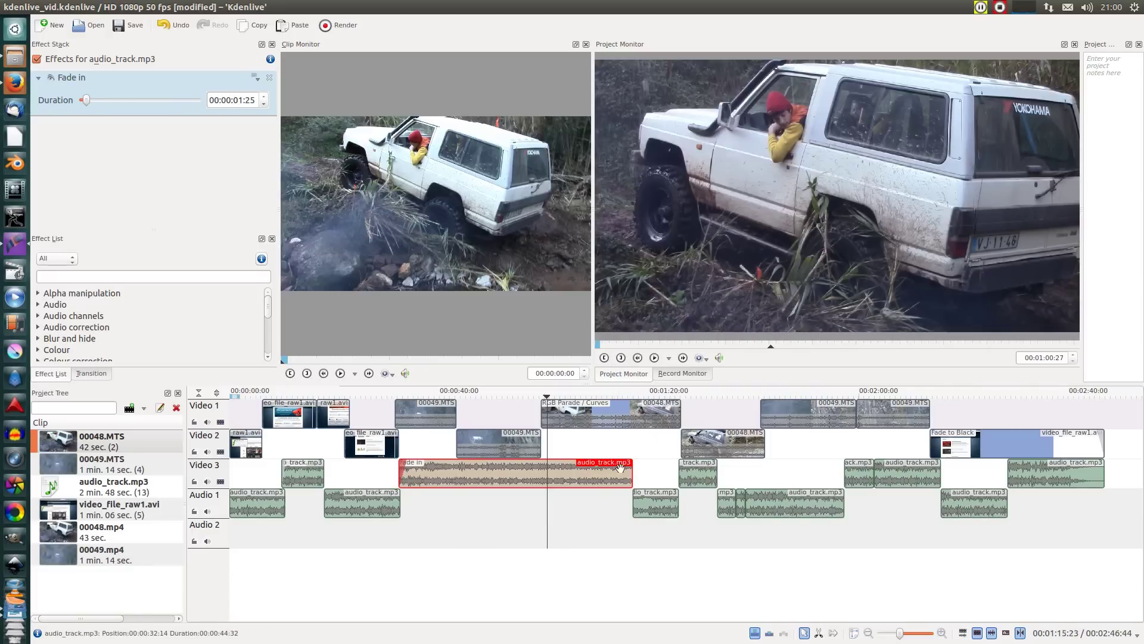
left_click(391, 501)
left_click_drag(393, 502, 399, 502)
Scrub back along the timeline and open the clip options for video_file_raw1.avi on Video 2.
left_click_drag(374, 385, 356, 384)
right_click(371, 444)
mouse_move(519, 618)
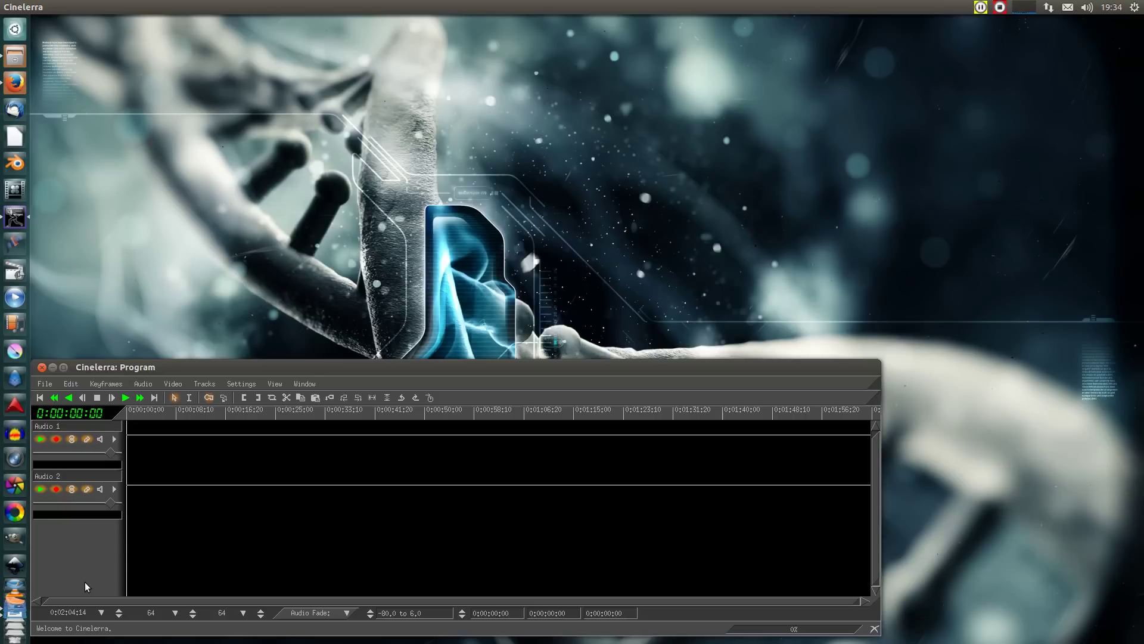
In Cinelerra, show the Viewer, Resources and Compositor windows.
left_click(316, 384)
left_click(322, 395)
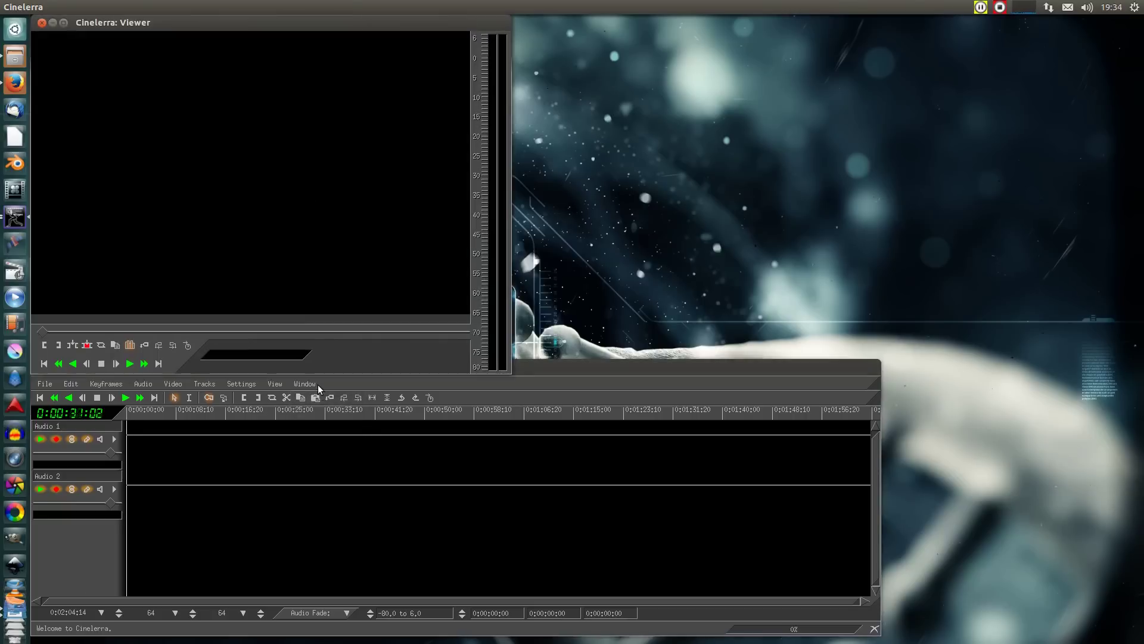
left_click(317, 385)
left_click(318, 405)
left_click(316, 383)
left_click(332, 415)
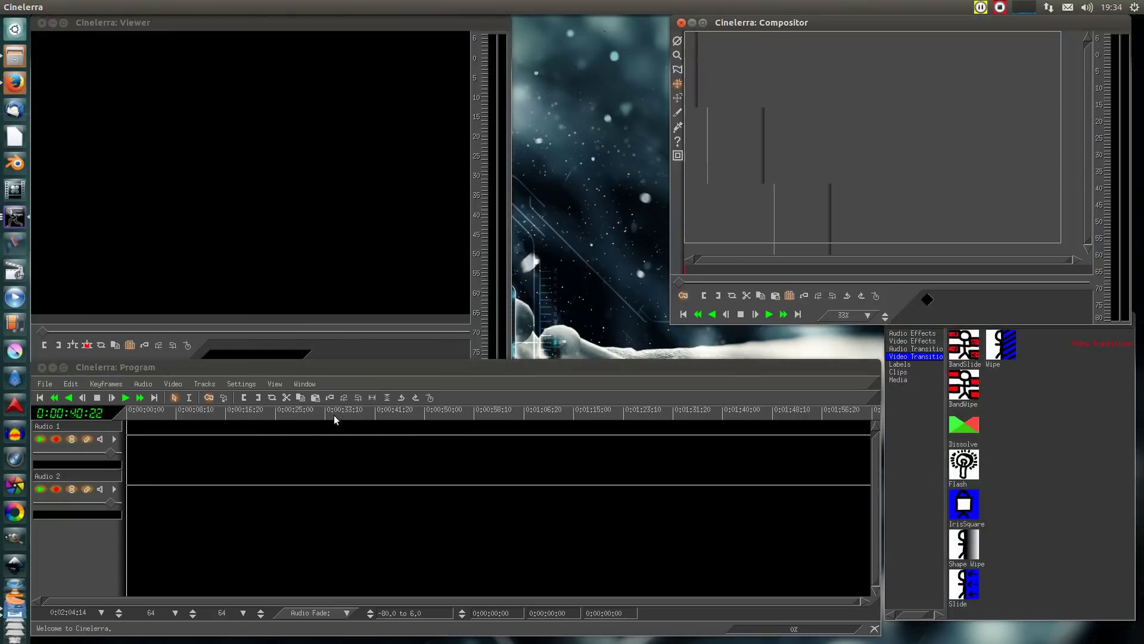
Show the overlays and audio levels windows and arrange them side by side between the Viewer and Compositor.
left_click(314, 384)
left_click(317, 426)
left_click(305, 384)
left_click(313, 435)
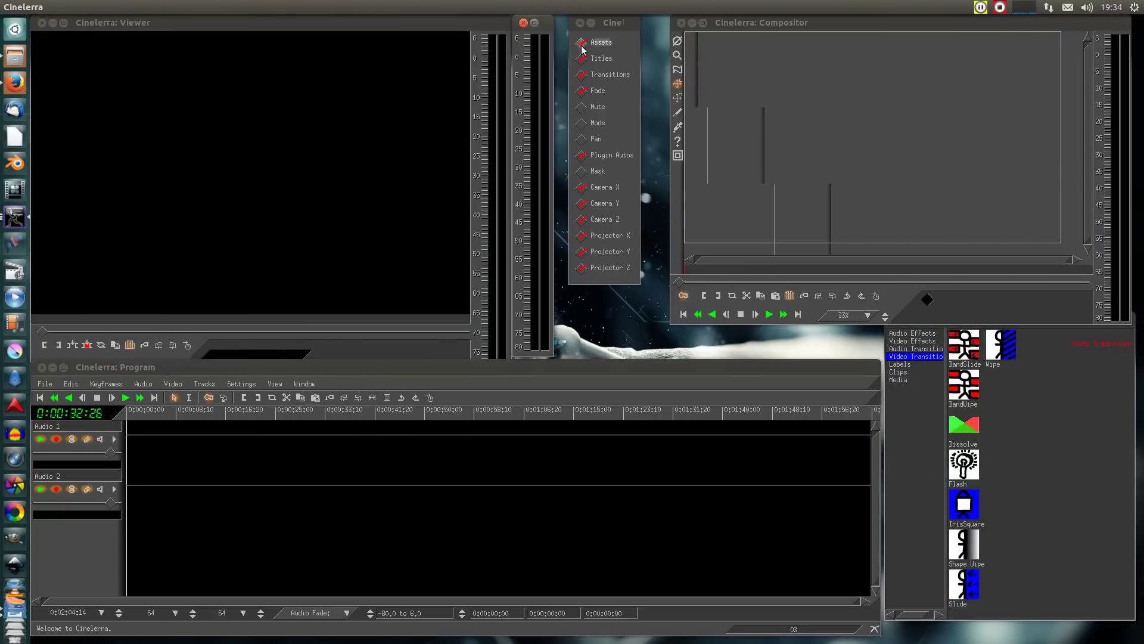
left_click_drag(598, 37, 624, 38)
left_click_drag(549, 26, 559, 26)
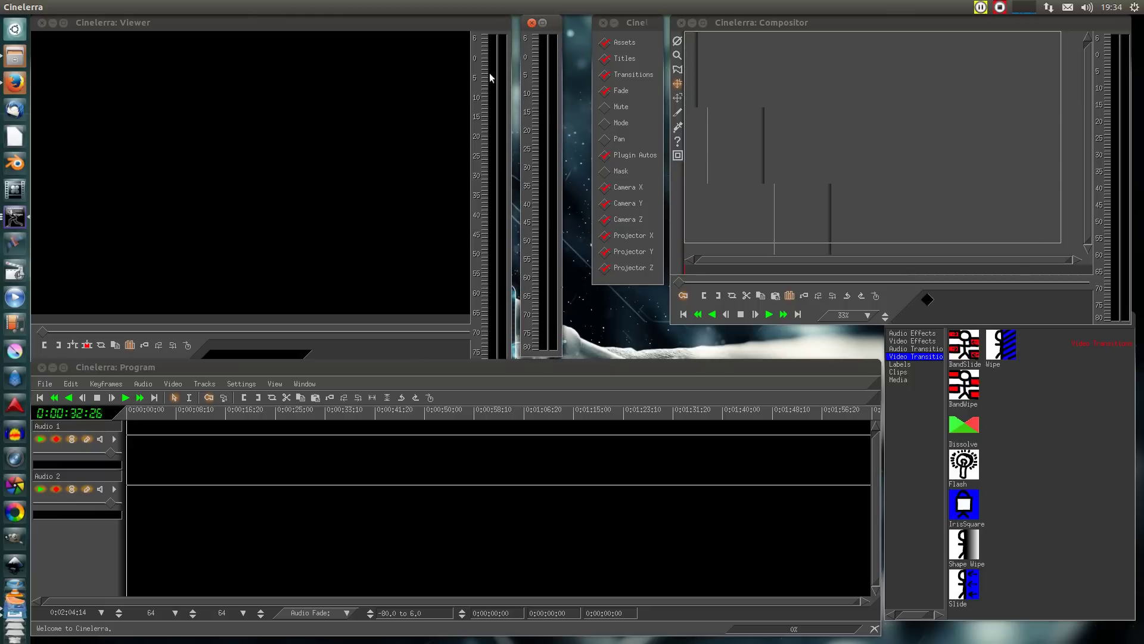
Choose an insertion strategy and load the project file cinelerra_vid.xml.
left_click(46, 384)
left_click(49, 405)
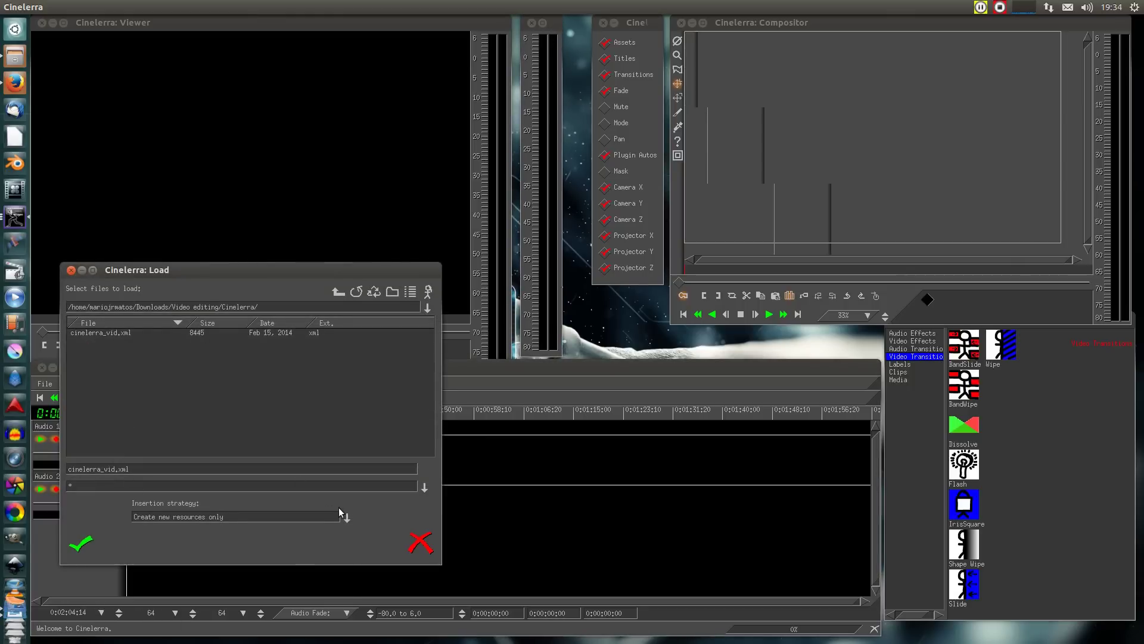
left_click(347, 517)
left_click(309, 538)
double_click(107, 334)
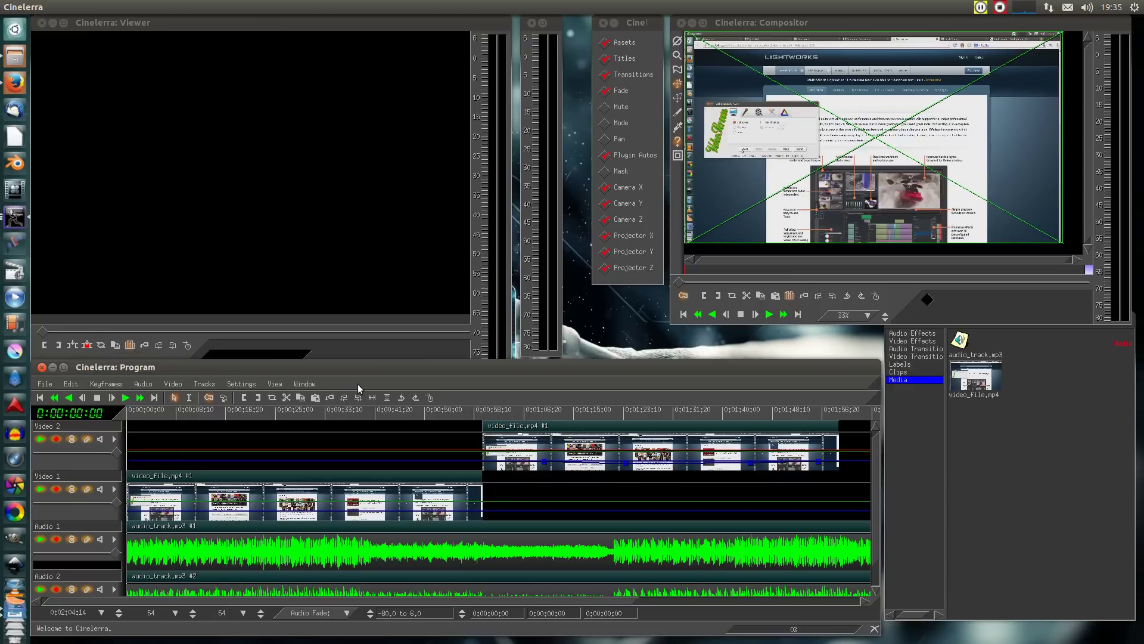
Examine the project format's sample rate, frame rate, color model, aspect ratio and interlace mode options.
left_click(241, 384)
left_click(247, 393)
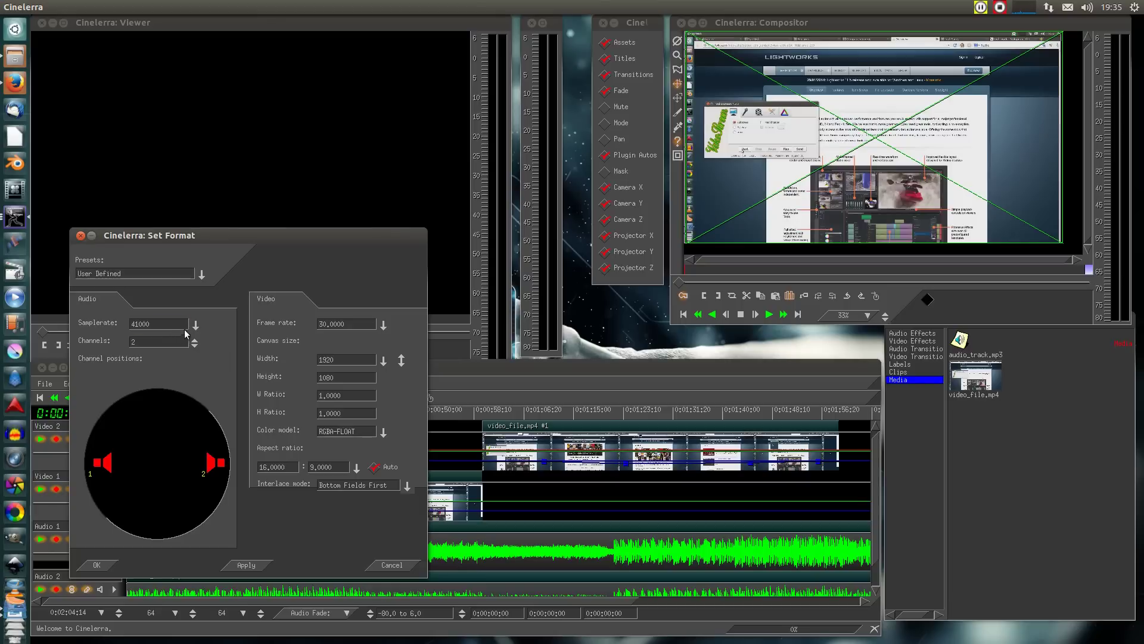
left_click(196, 325)
left_click(238, 334)
left_click(384, 325)
left_click(383, 325)
left_click(385, 433)
left_click(407, 484)
left_click(407, 485)
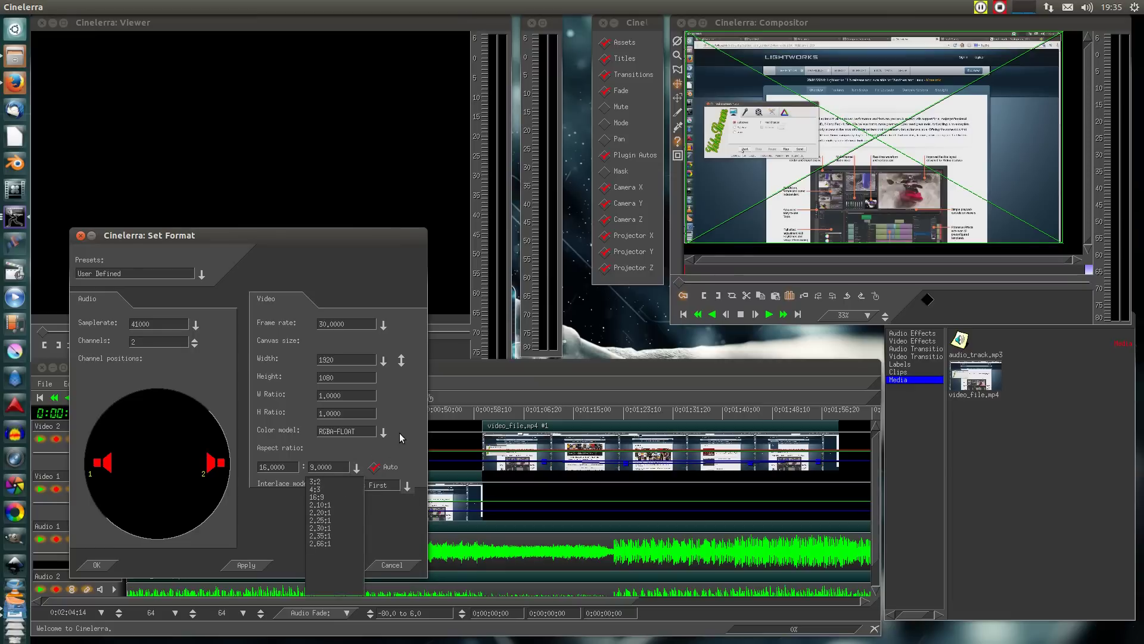
left_click(407, 485)
left_click(391, 565)
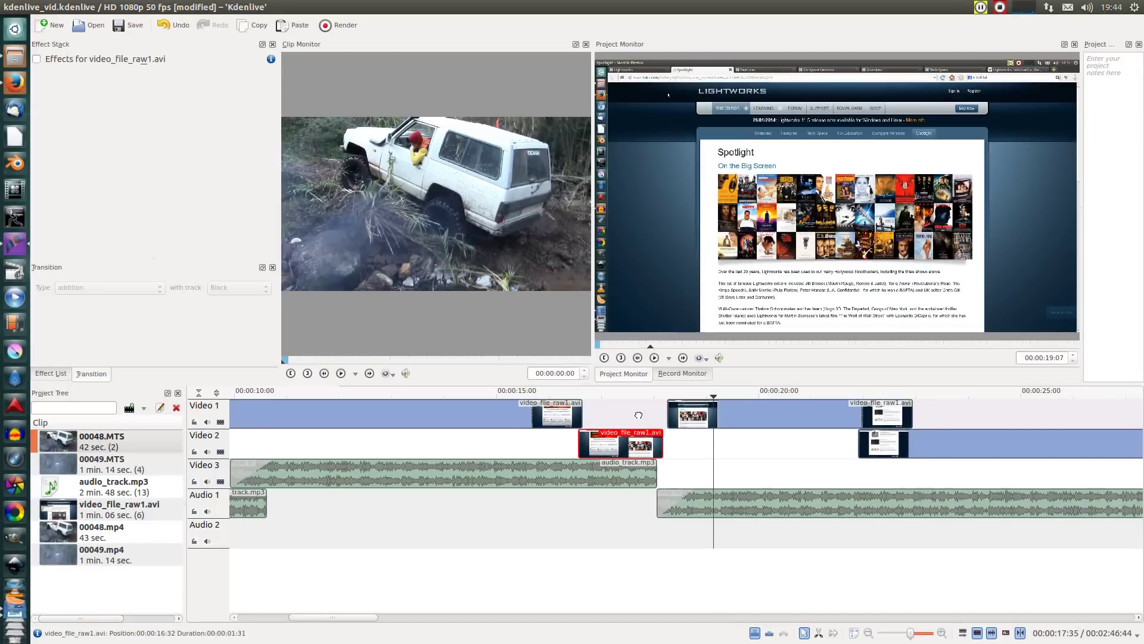
In Kdenlive, move the selected video_file_raw1.avi clip from Video 2 to the gap on Video 1 and add a Composite transition to it.
left_click(638, 411)
right_click(638, 411)
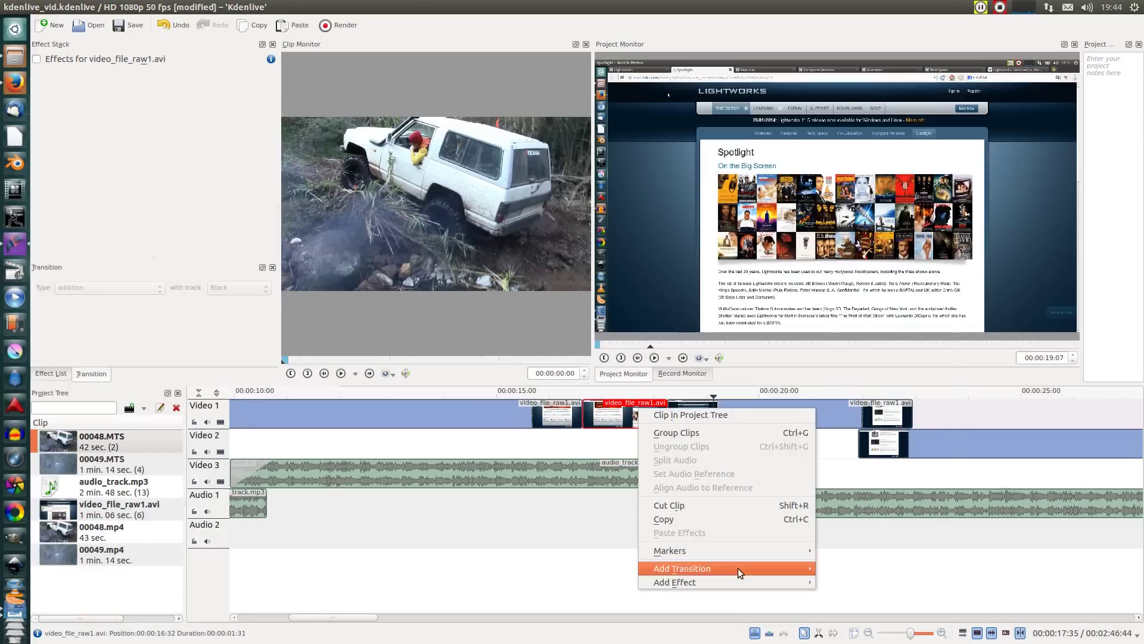
mouse_move(757, 571)
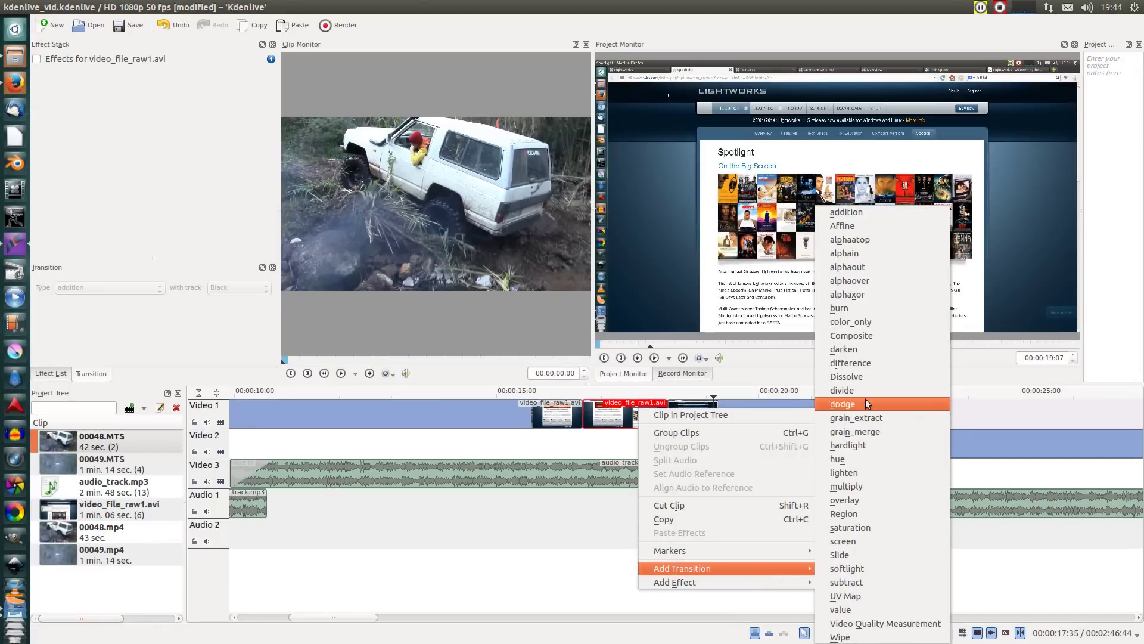
left_click(860, 336)
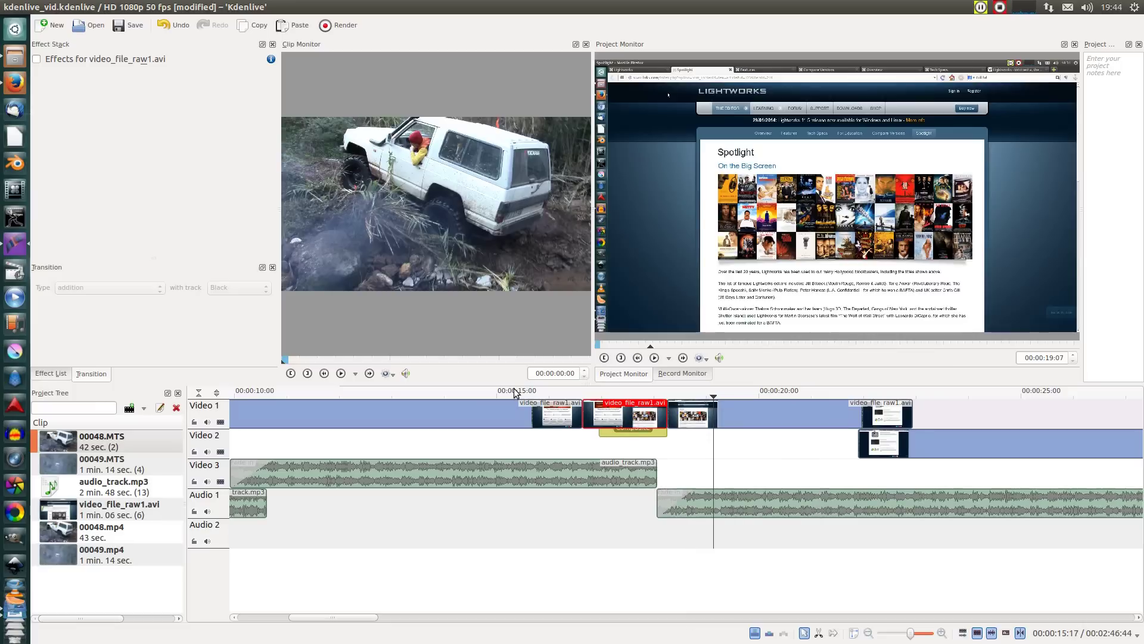
Fit the Composite transition to the overlap of the Video 1 and Video 2 clips near 00:00:22, and undock the transition settings.
left_click_drag(614, 430, 912, 429)
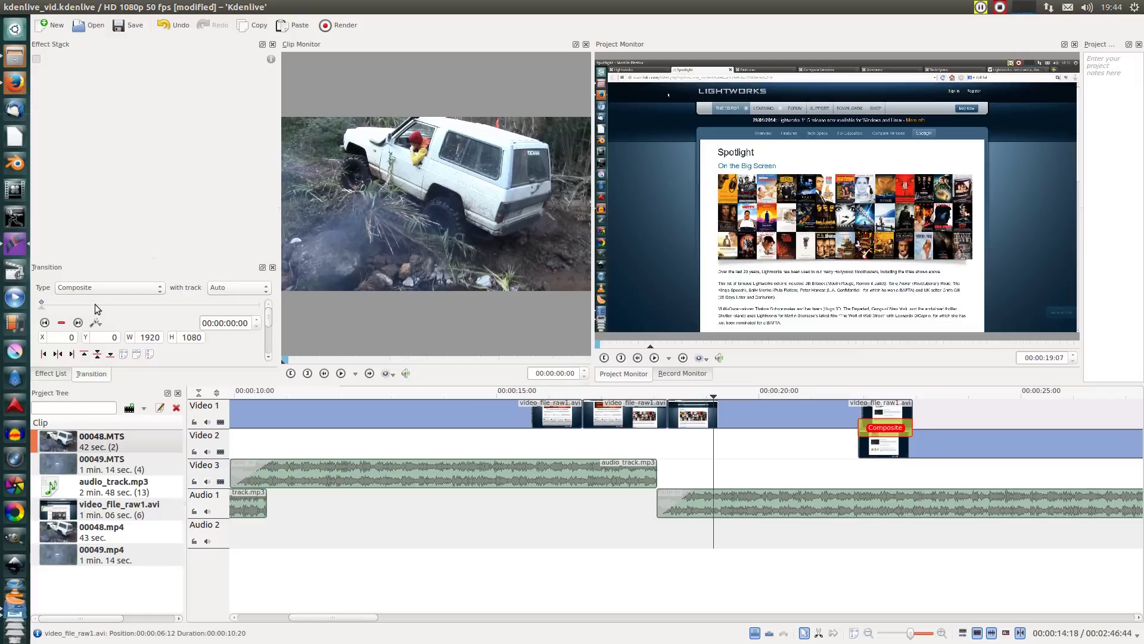
left_click(261, 267)
left_click_drag(182, 244, 200, 76)
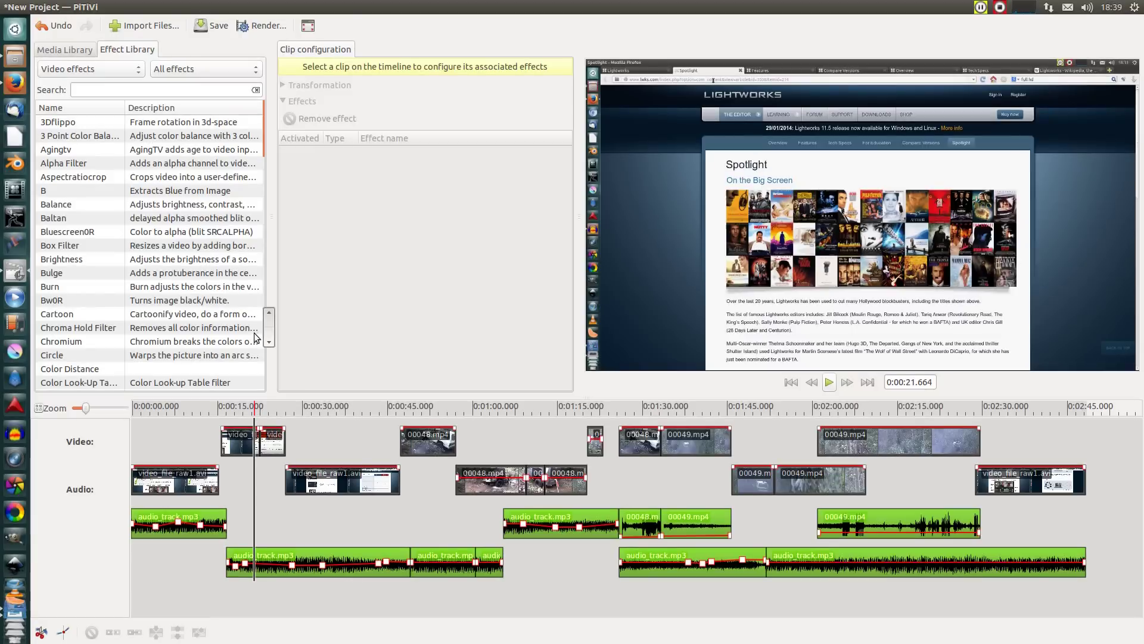
In PiTiVi, look over the imported media and read through the full list of available video effects.
left_click(69, 51)
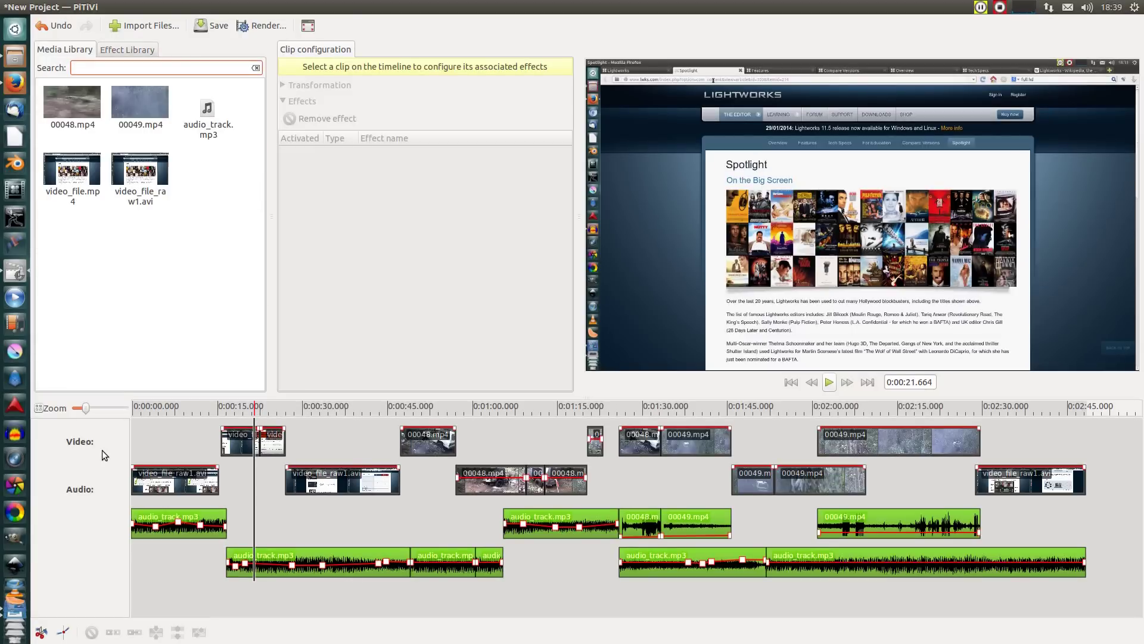
left_click(126, 50)
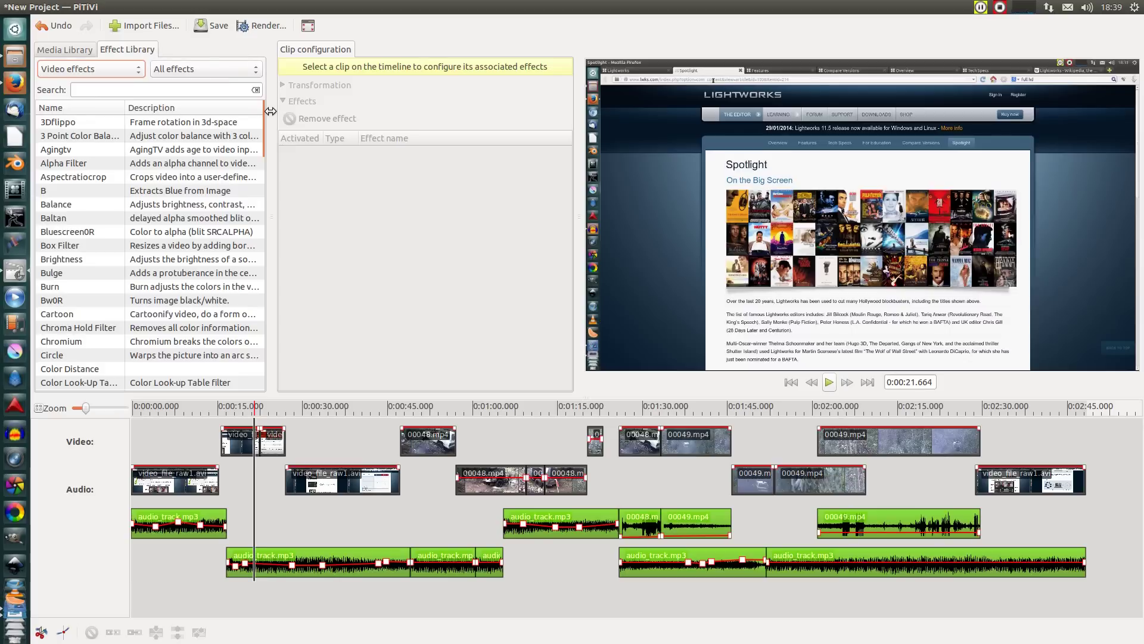
left_click(64, 49)
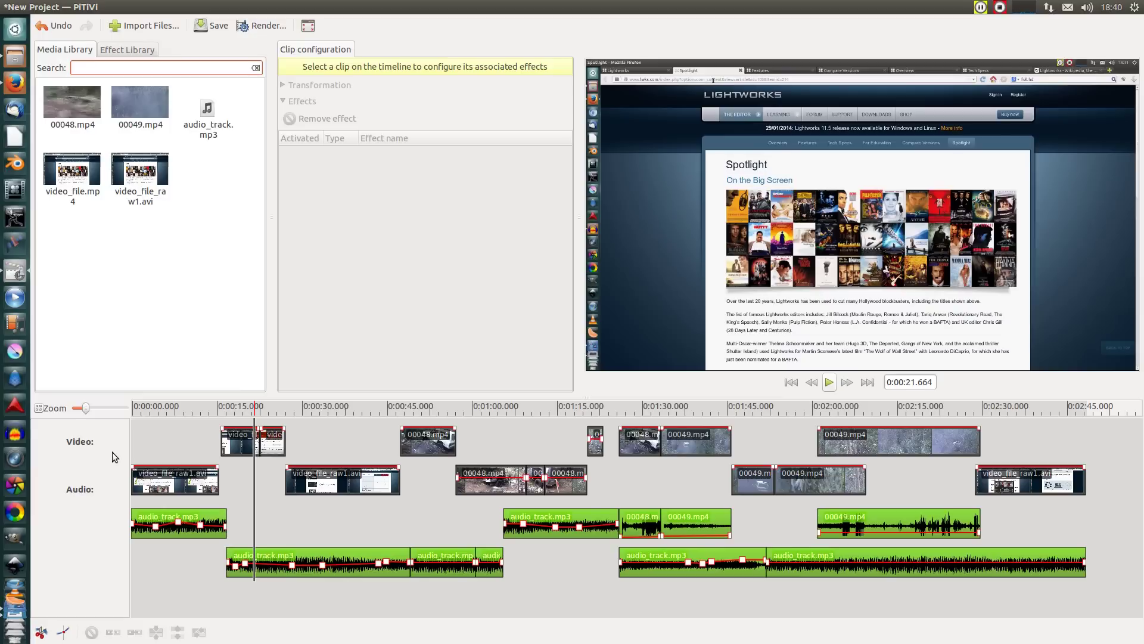
left_click(138, 55)
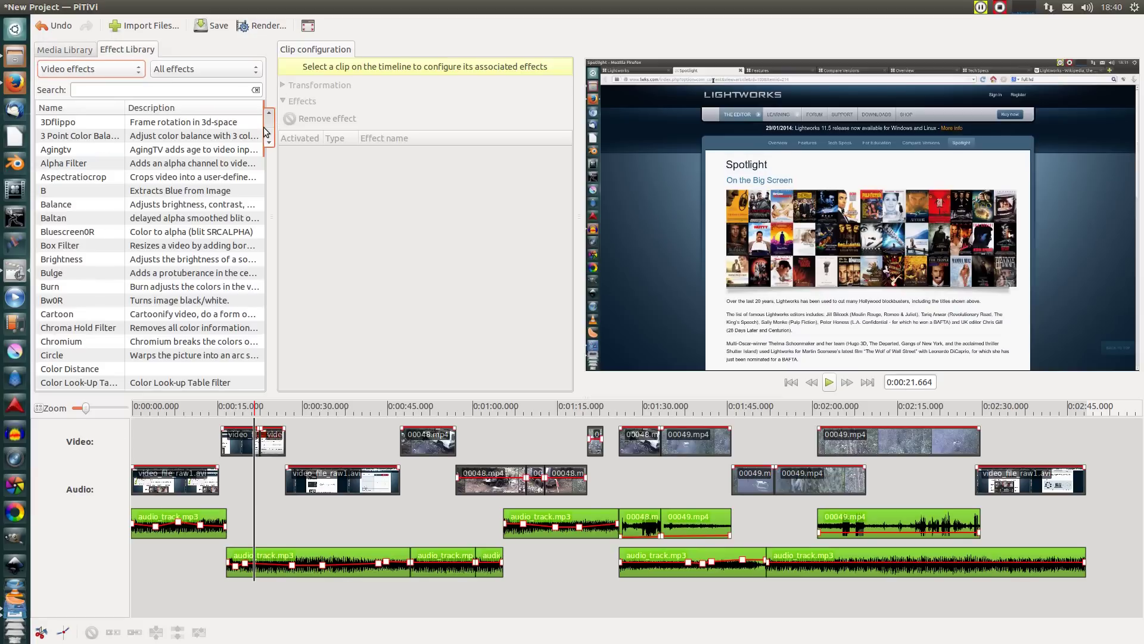
left_click_drag(267, 138, 273, 379)
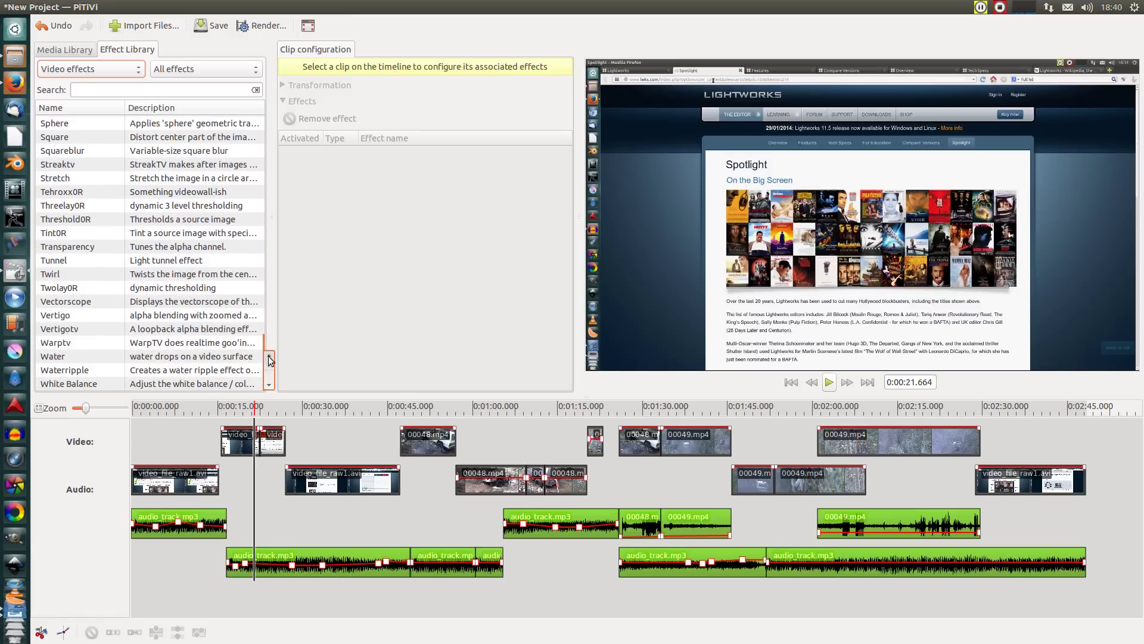
left_click(75, 53)
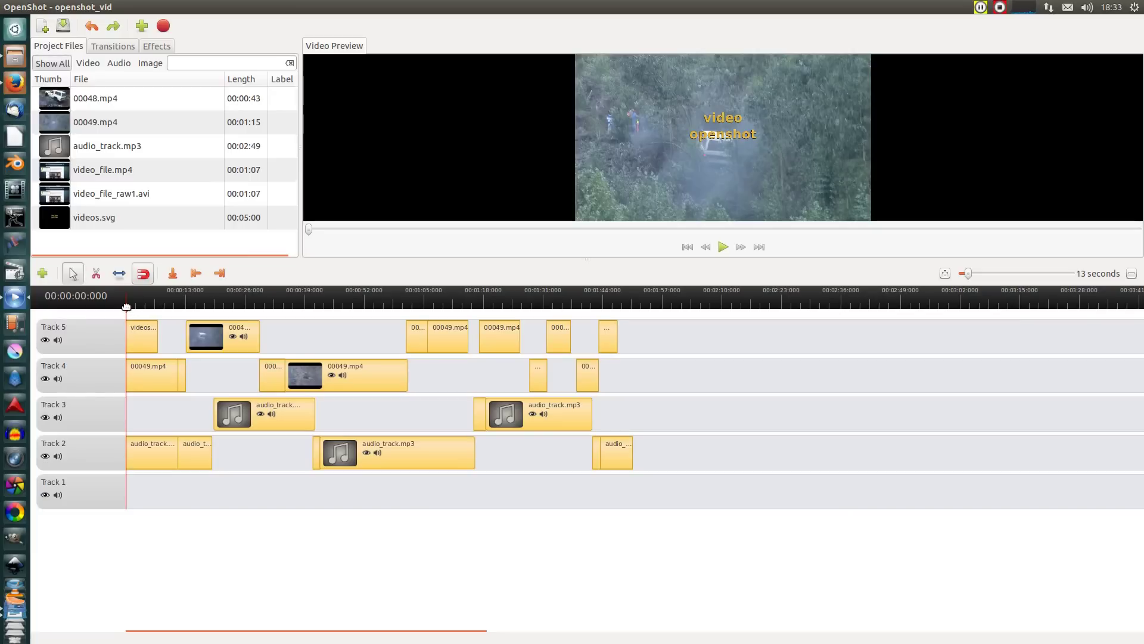
In OpenShot, scrub through the timeline and try to place a transition on the second clip of Track 5.
mouse_move(126, 306)
left_mouse_down()
mouse_move(140, 307)
mouse_move(121, 309)
left_mouse_up()
left_click_drag(293, 304, 437, 311)
left_click(124, 50)
left_click_drag(88, 97, 213, 324)
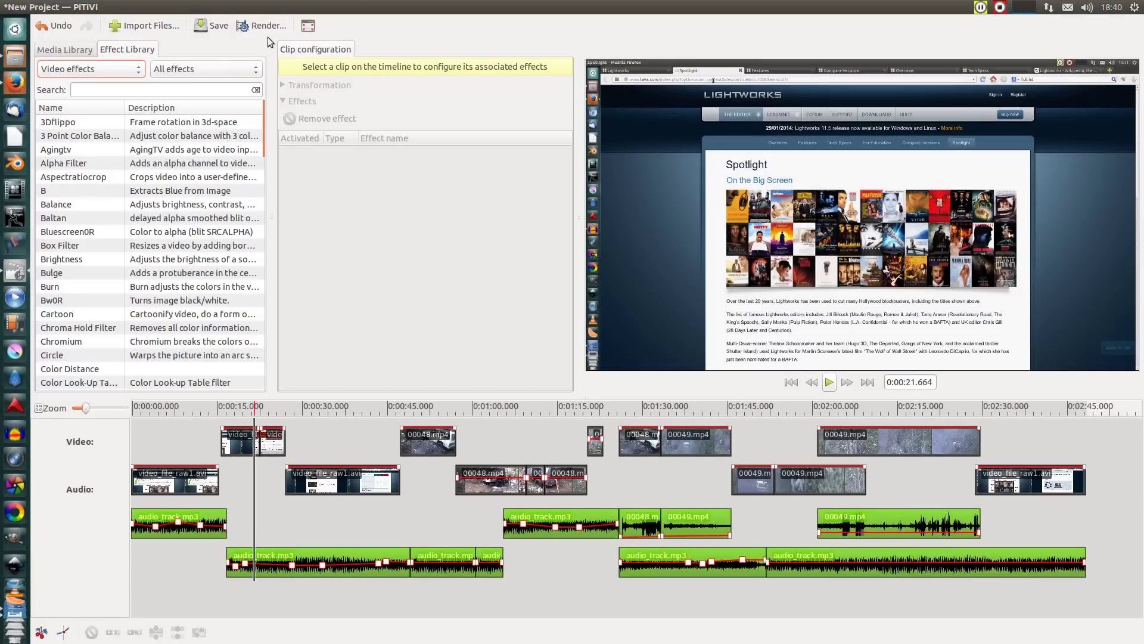
Open PiTiVi's render settings and go through the HTC Desire, DVD, Blu-ray and HTML5 video presets to iPod / iPhone.
left_click(267, 23)
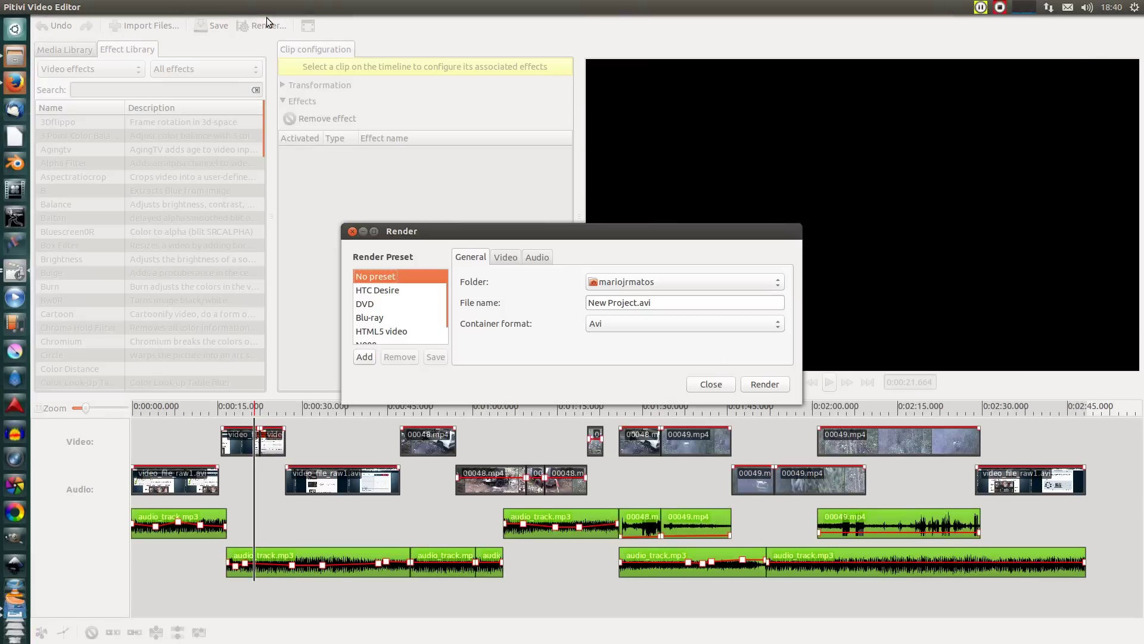
left_click(422, 290)
left_click(385, 306)
left_click(387, 319)
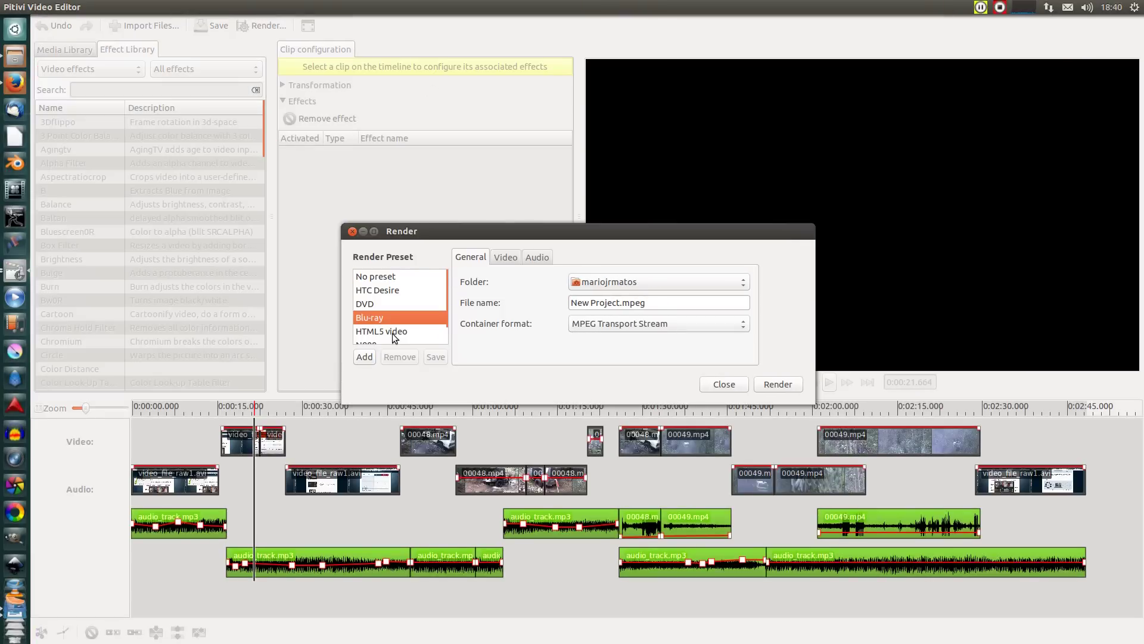
left_click(402, 333)
left_click(405, 337)
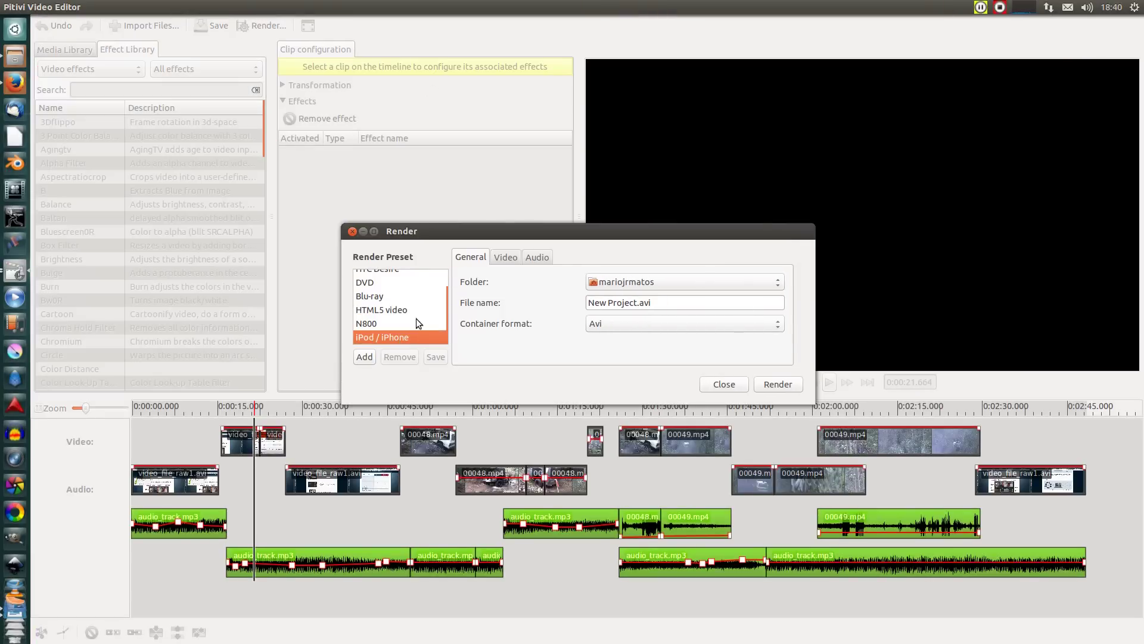
Check the render's video options and examine the project's video, audio and info settings without changing them.
left_click(499, 255)
left_click(755, 281)
left_click(457, 231)
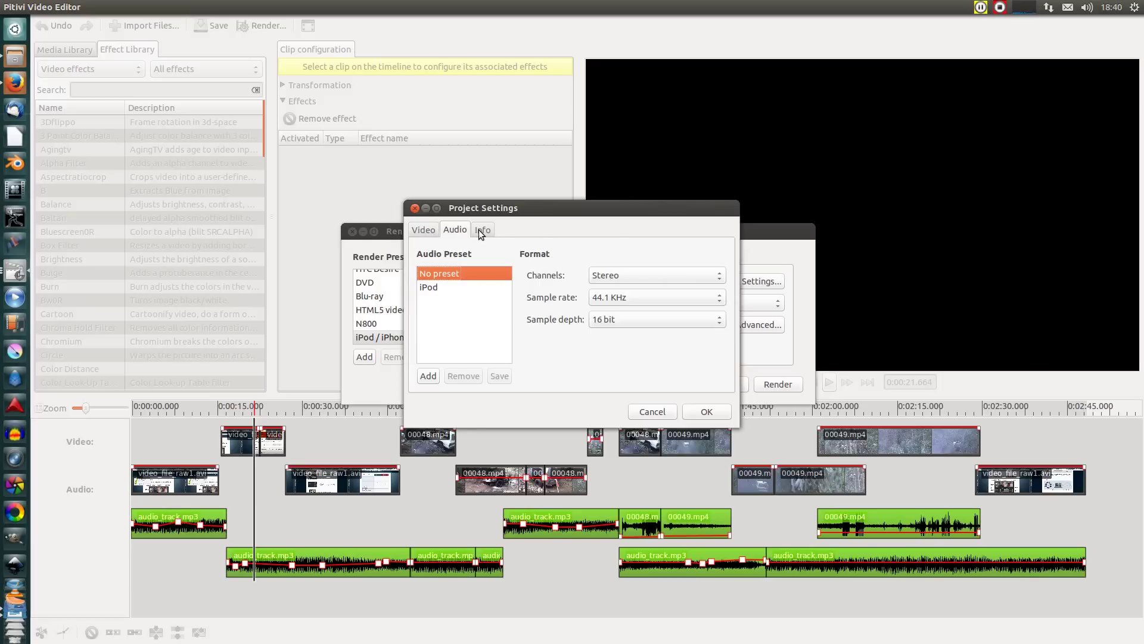
left_click(481, 230)
left_click(412, 209)
Examine the render audio options and the L.A.M.E. mp3 encoder properties, and leave the render settings without rendering.
left_click(544, 257)
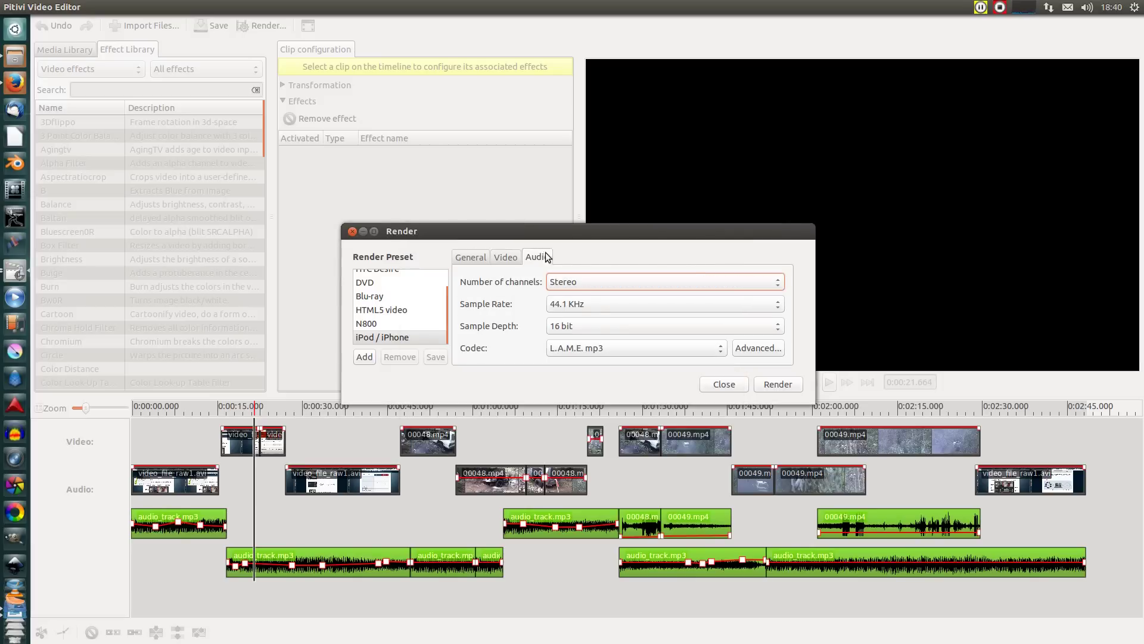
left_click(760, 349)
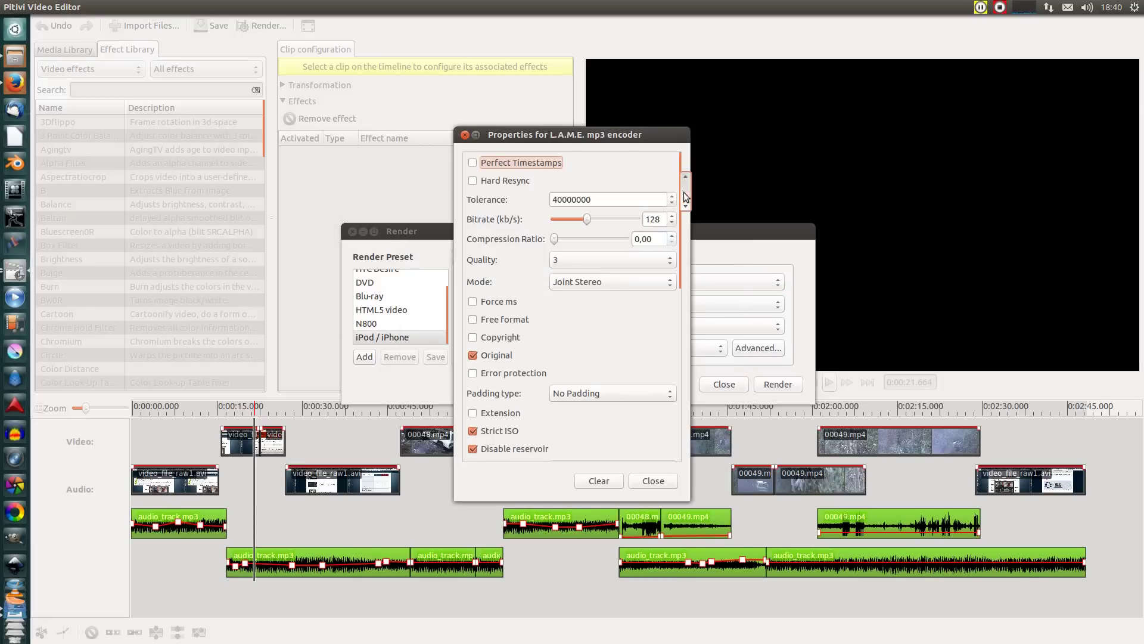
left_click_drag(685, 197, 685, 375)
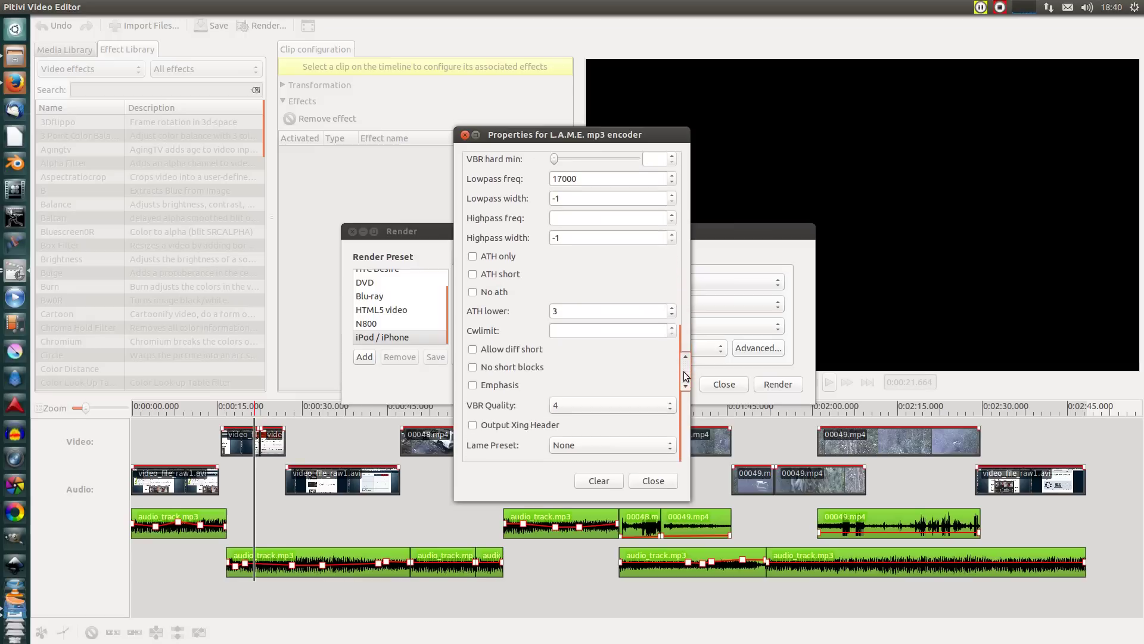
left_click(633, 481)
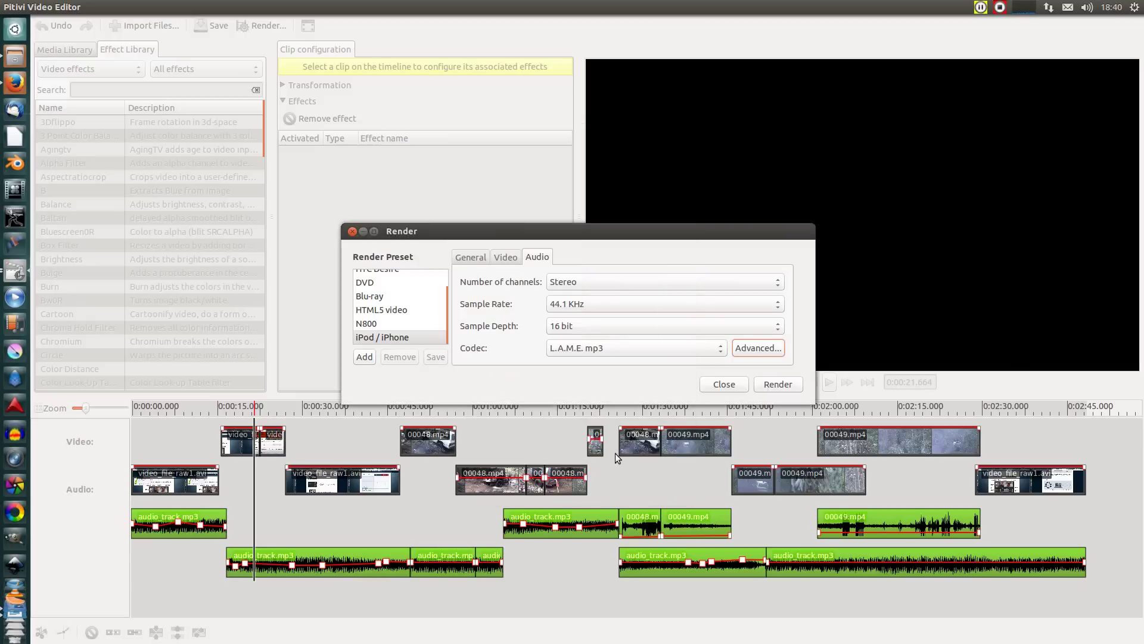
left_click(723, 385)
left_click_drag(255, 412, 383, 412)
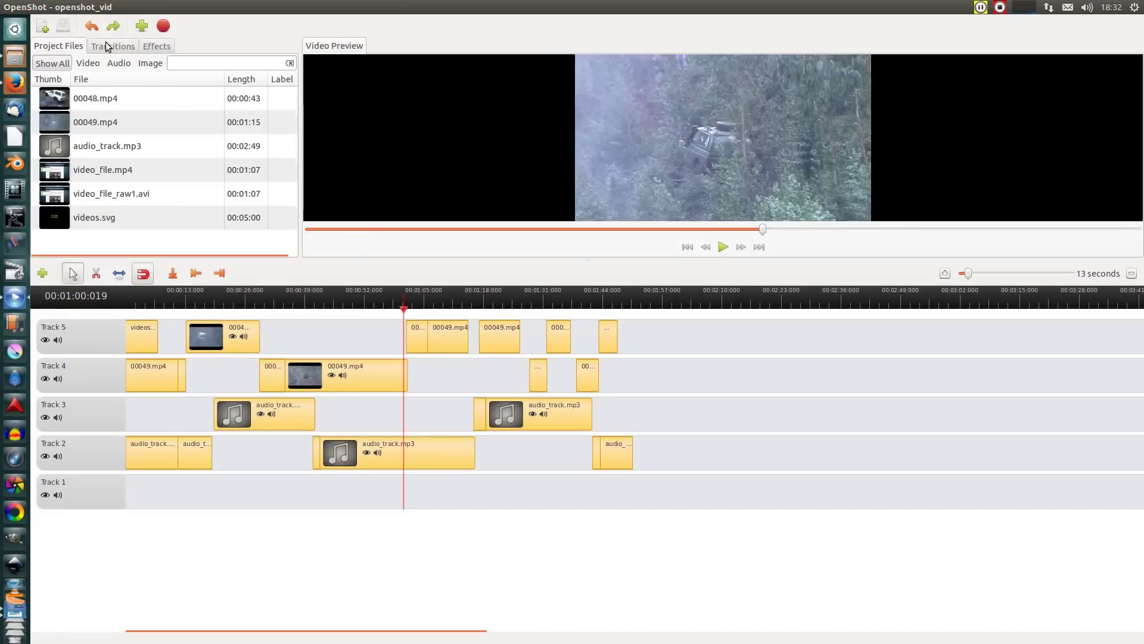
In OpenShot, look through all available transitions and effects, and return to the project files.
left_click(107, 48)
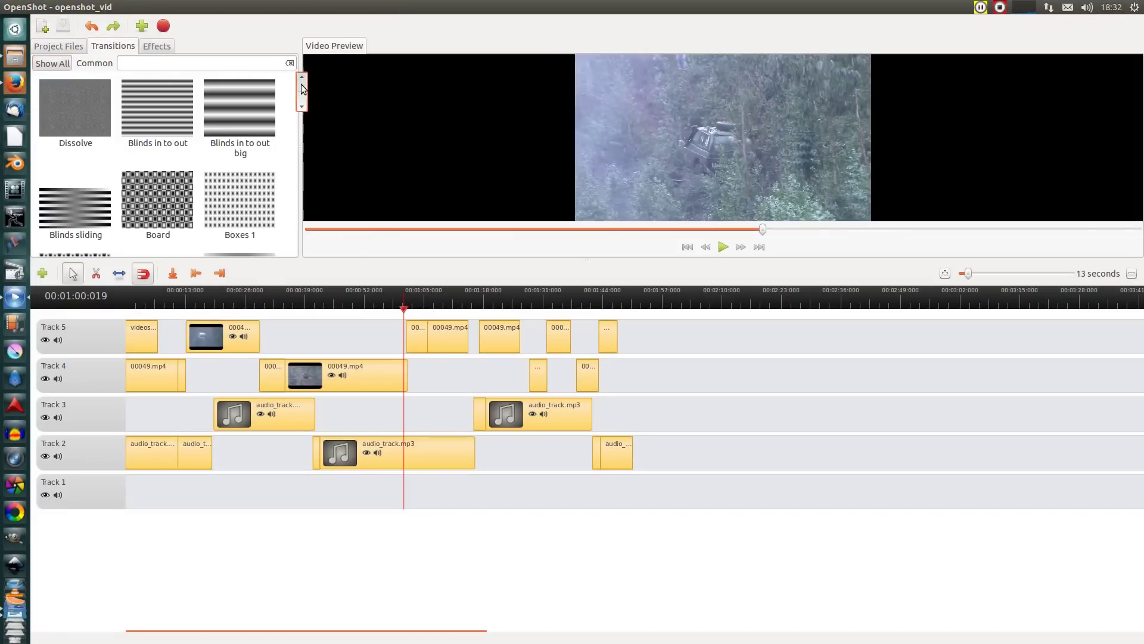
scroll(304, 97, "down", 2)
left_click_drag(304, 96, 311, 230)
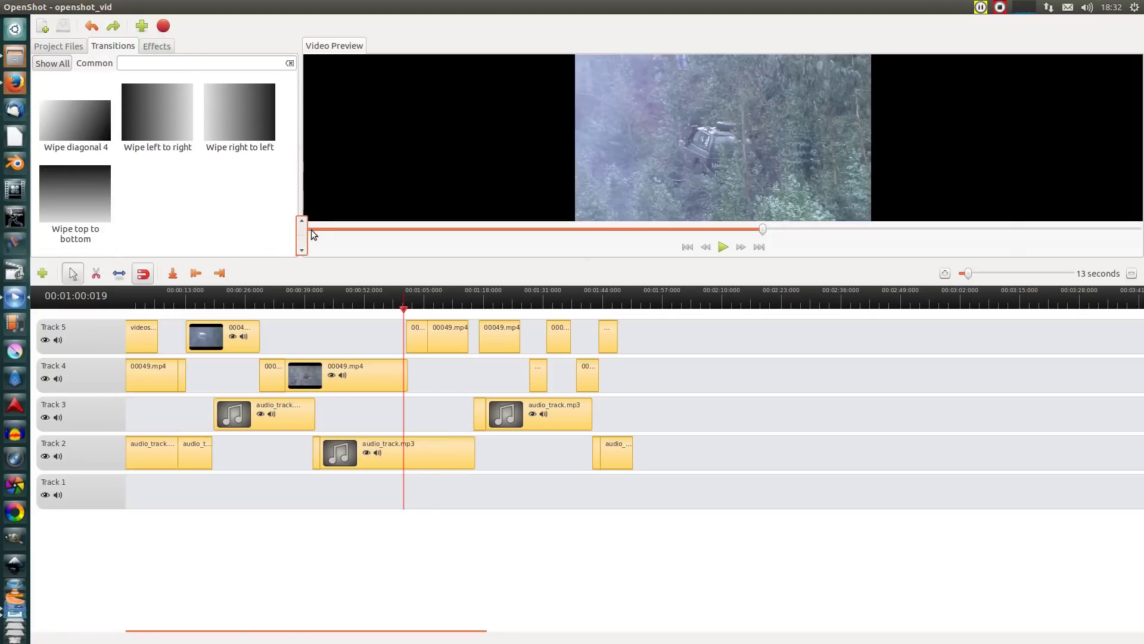
left_click(170, 48)
left_click_drag(303, 80, 313, 228)
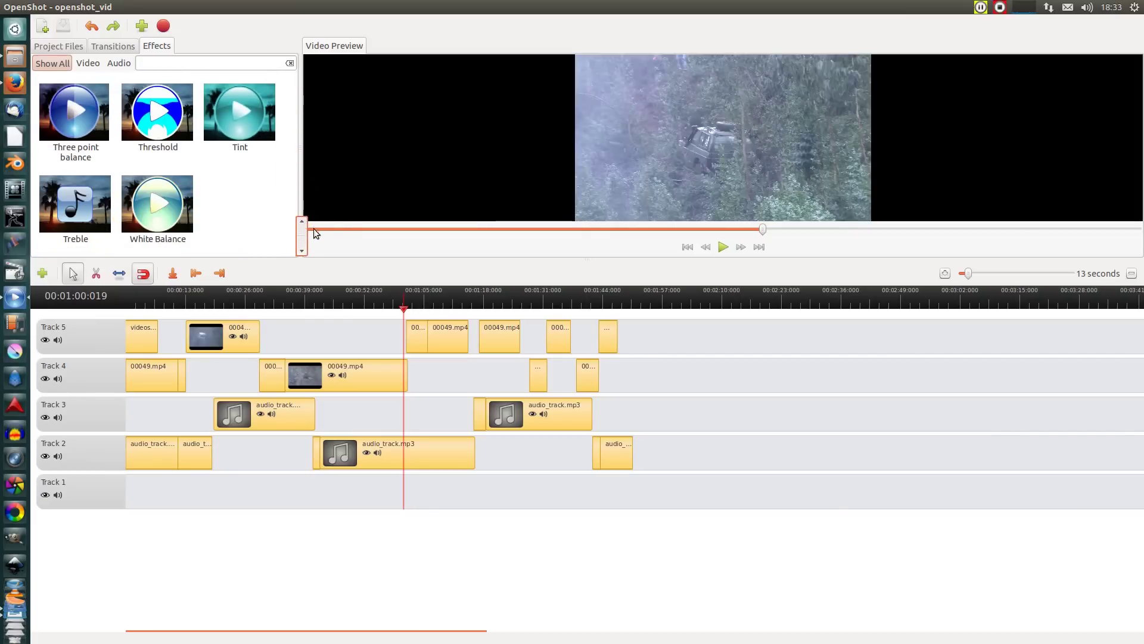
left_click(66, 46)
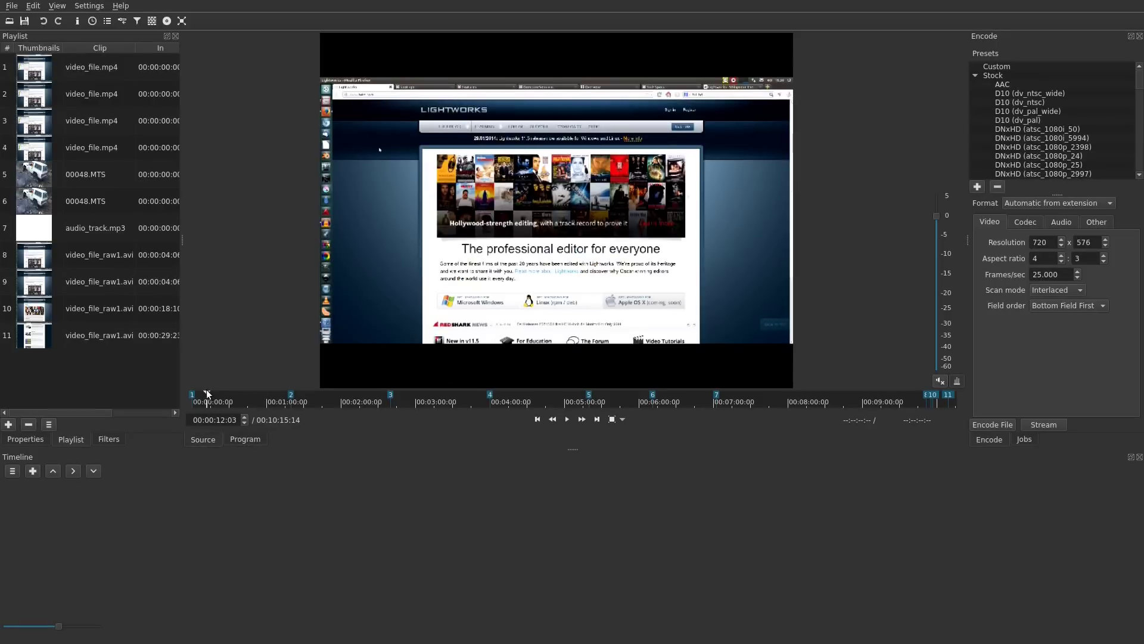
In Shotcut, scrub through the playlist preview and examine the encode presets with their codec, audio and other settings.
left_click_drag(284, 398, 533, 398)
left_click_drag(647, 398, 196, 391)
left_click_drag(1141, 79, 1142, 166)
left_click(1025, 222)
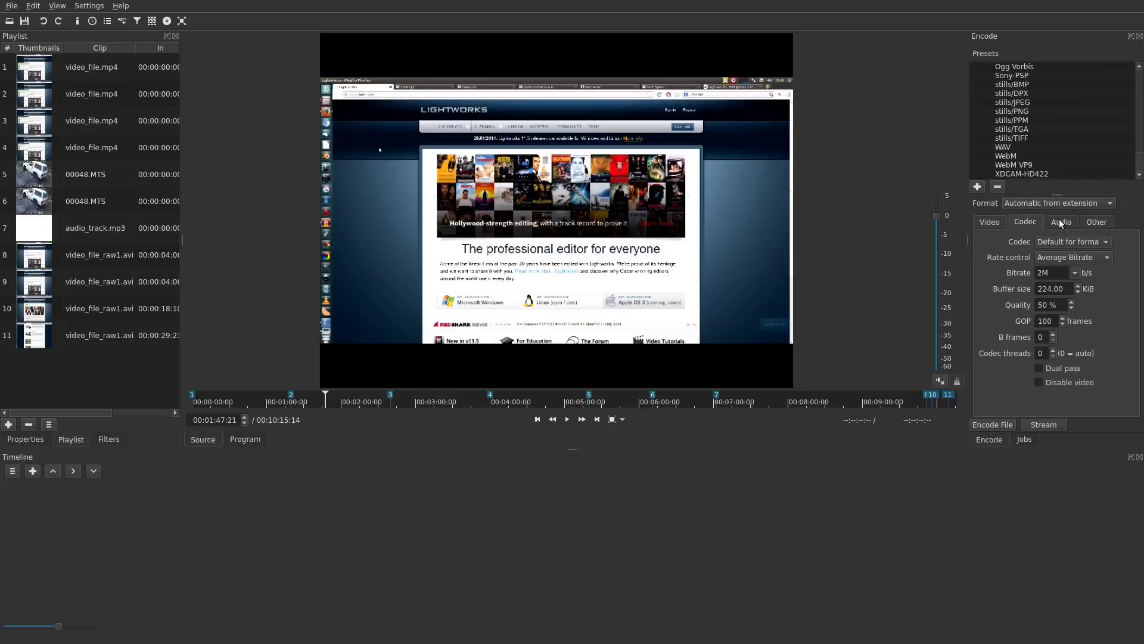
left_click(1062, 221)
left_click(1096, 222)
double_click(59, 201)
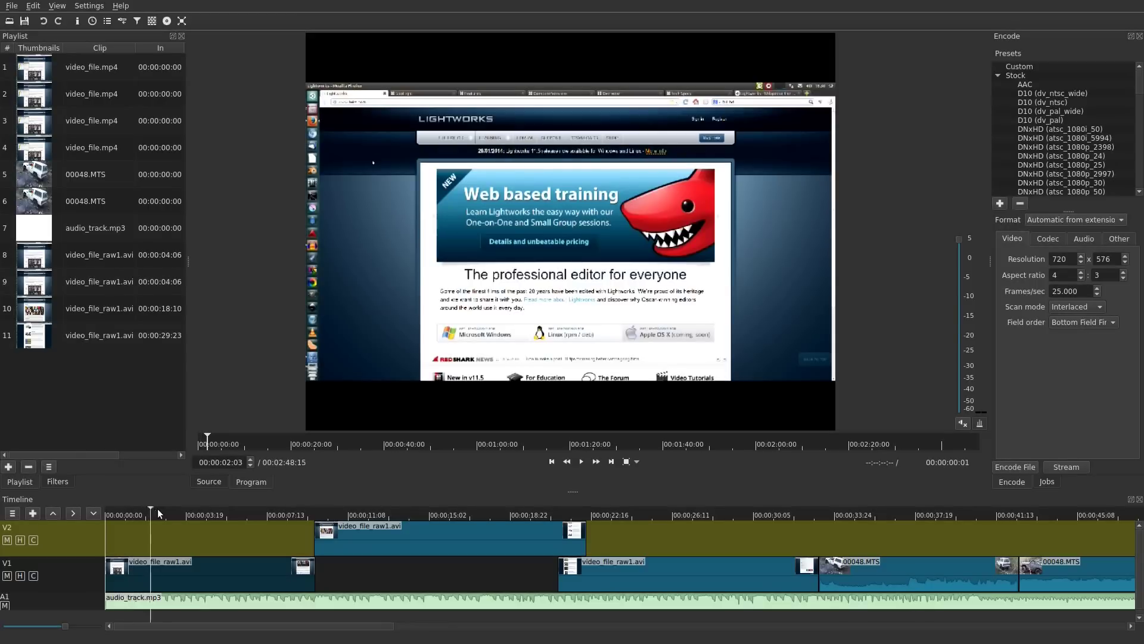
Scrub the edited timeline to about 00:00:04 and review the encoding presets, codec options and other options.
left_click_drag(160, 513, 191, 511)
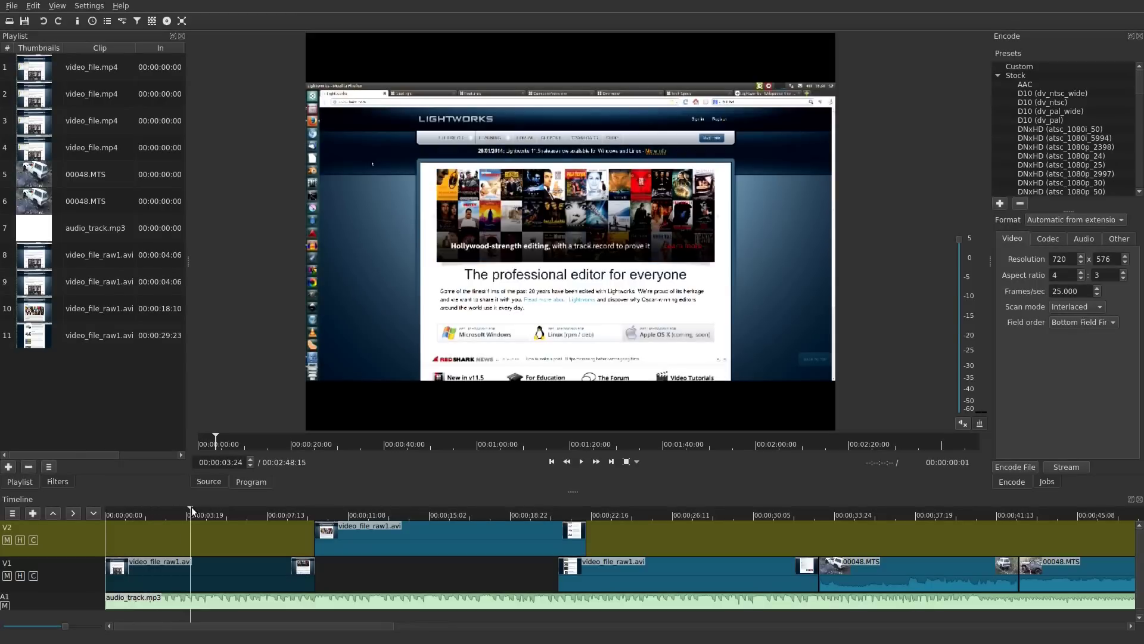
scroll(1062, 150, "down", 15)
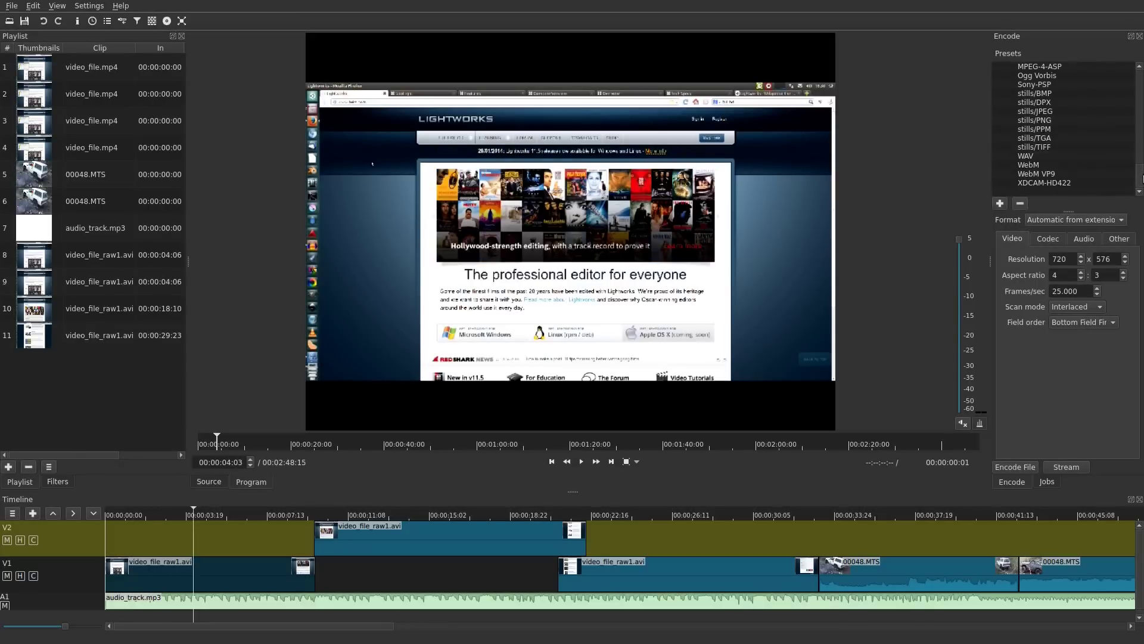
left_click(1049, 238)
left_click(1119, 238)
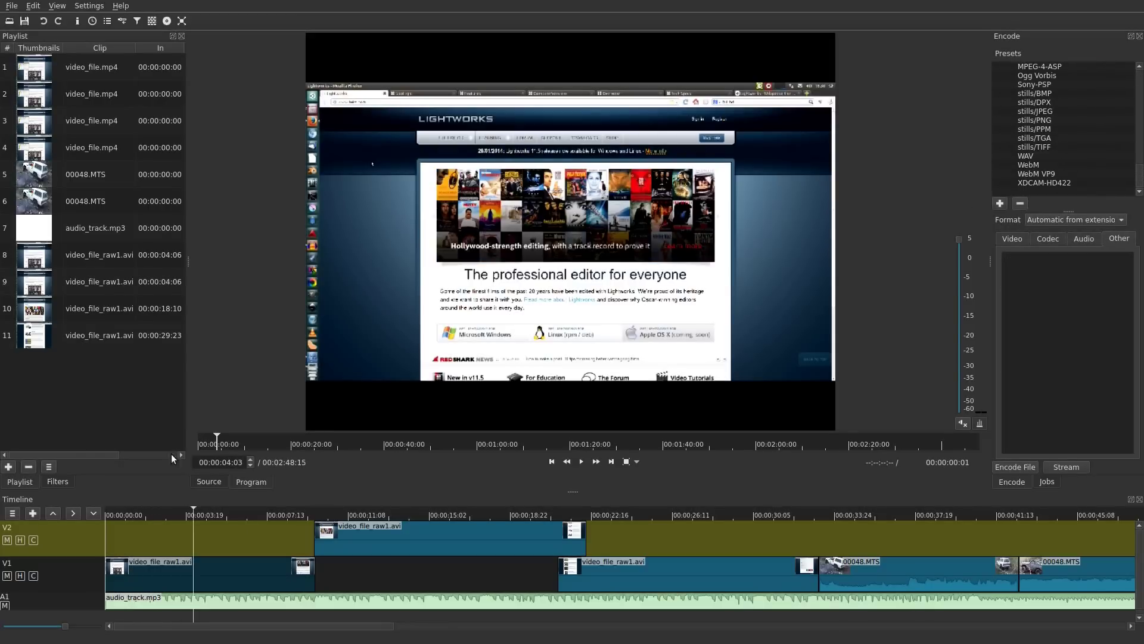
Add a Color Grading video filter to the first V1 clip and shift its Midtones (Gamma) color slightly towards red.
left_click(56, 481)
left_click(24, 467)
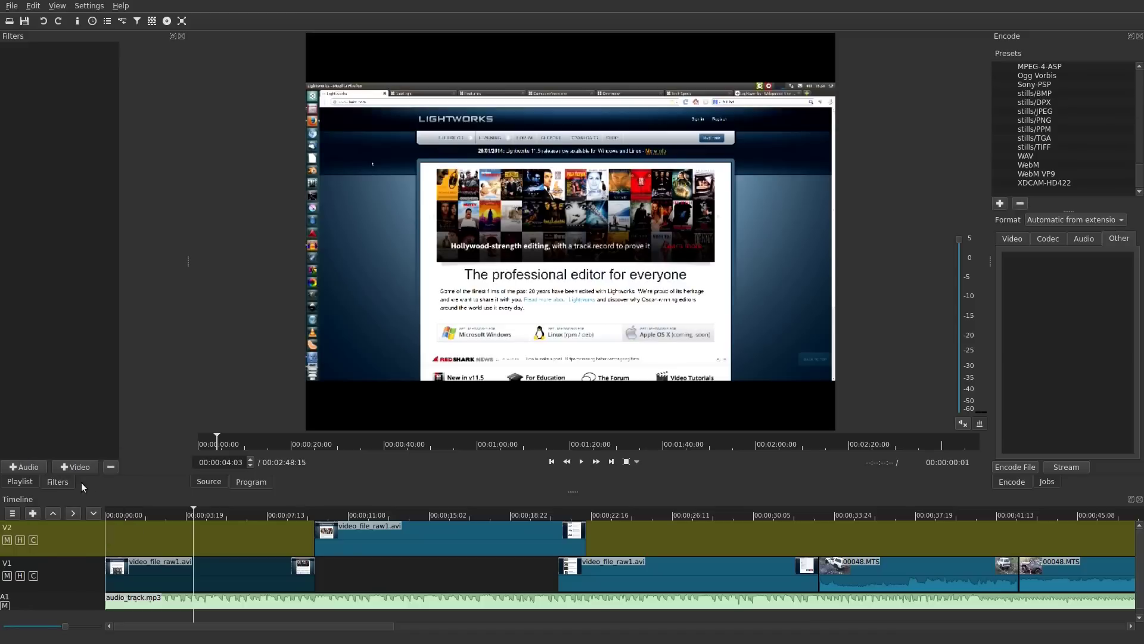
left_click(73, 467)
left_click(73, 471)
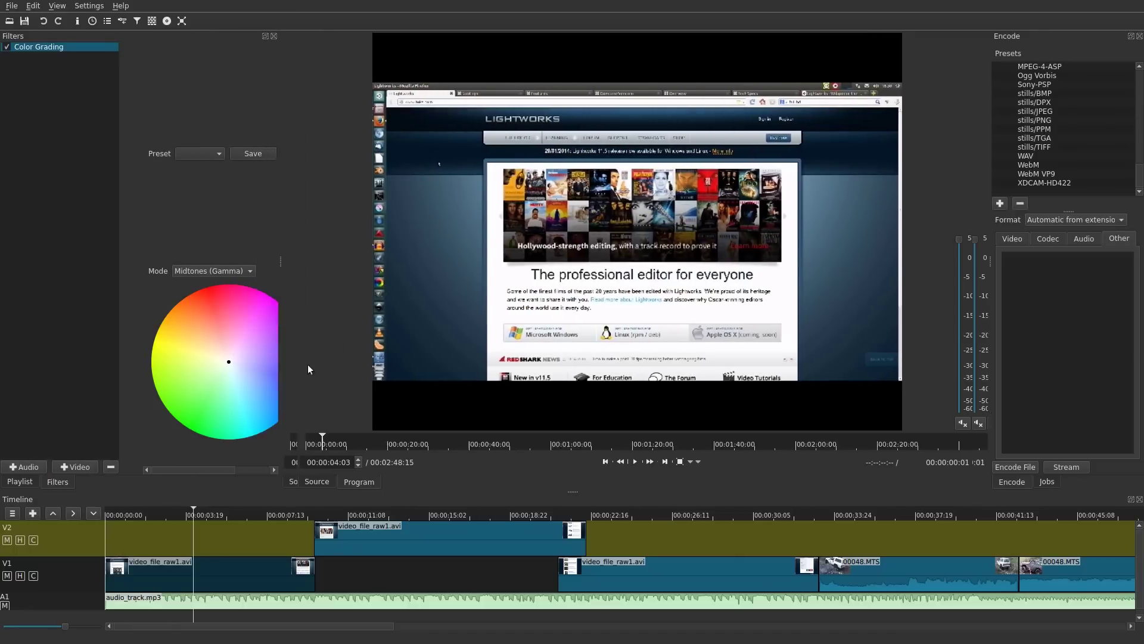
mouse_move(224, 363)
left_mouse_down()
mouse_move(224, 334)
mouse_move(265, 330)
mouse_move(219, 319)
mouse_move(230, 346)
left_mouse_up()
left_click(248, 279)
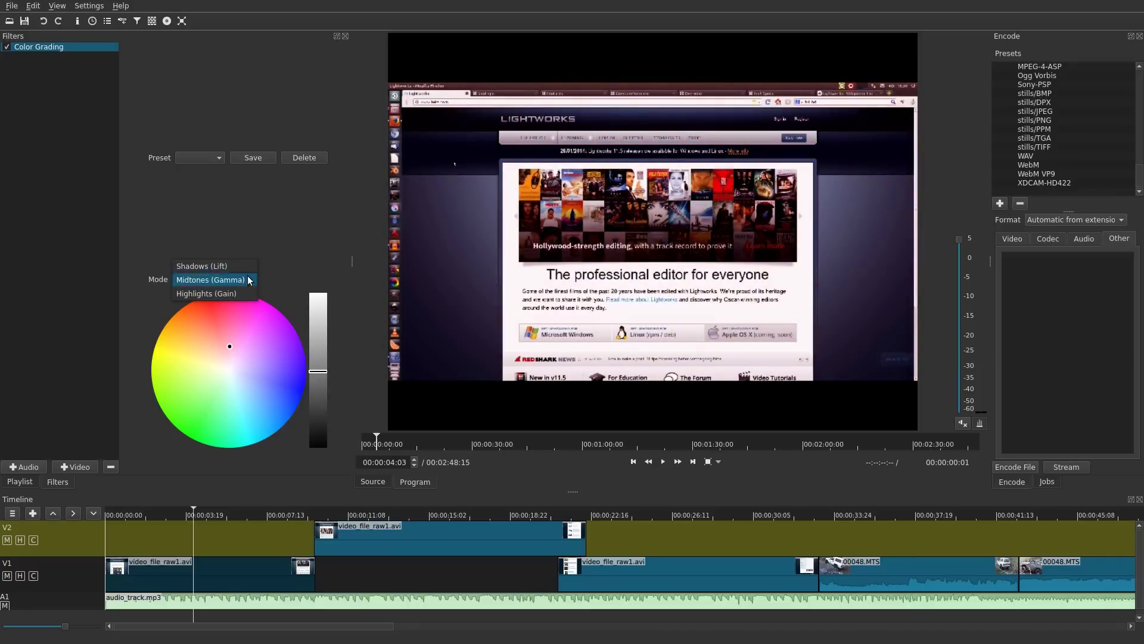
left_click(248, 280)
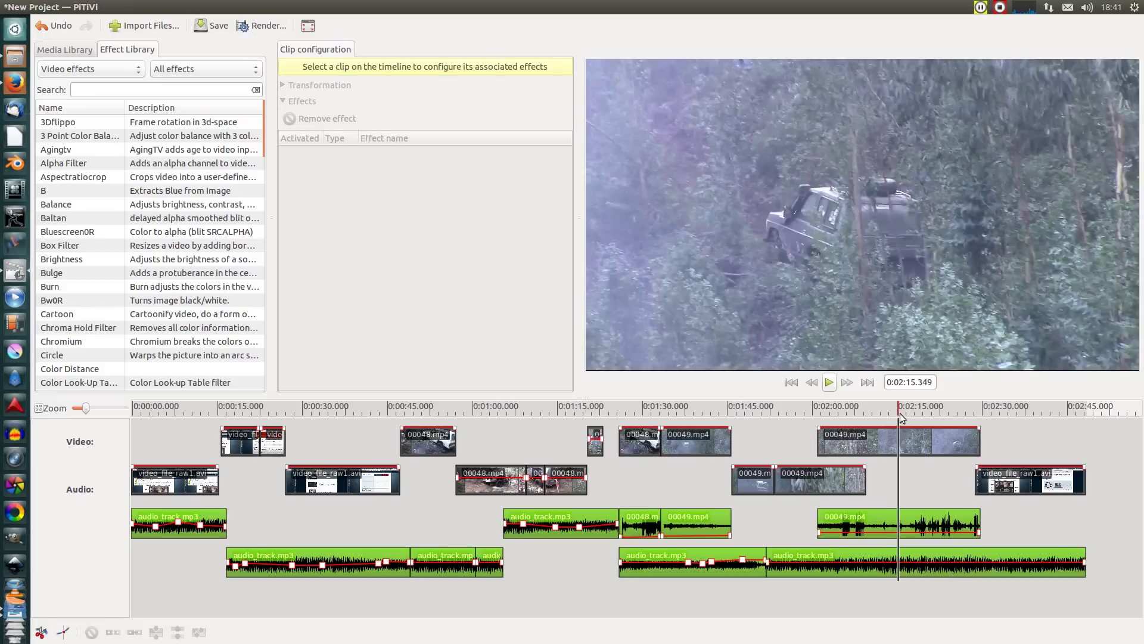
In PiTiVi, preview the timeline near 00:02:15 and across the earlier 00048.mp4 and 00049.mp4 clips.
mouse_move(901, 417)
left_mouse_down()
mouse_move(910, 419)
mouse_move(899, 418)
left_mouse_up()
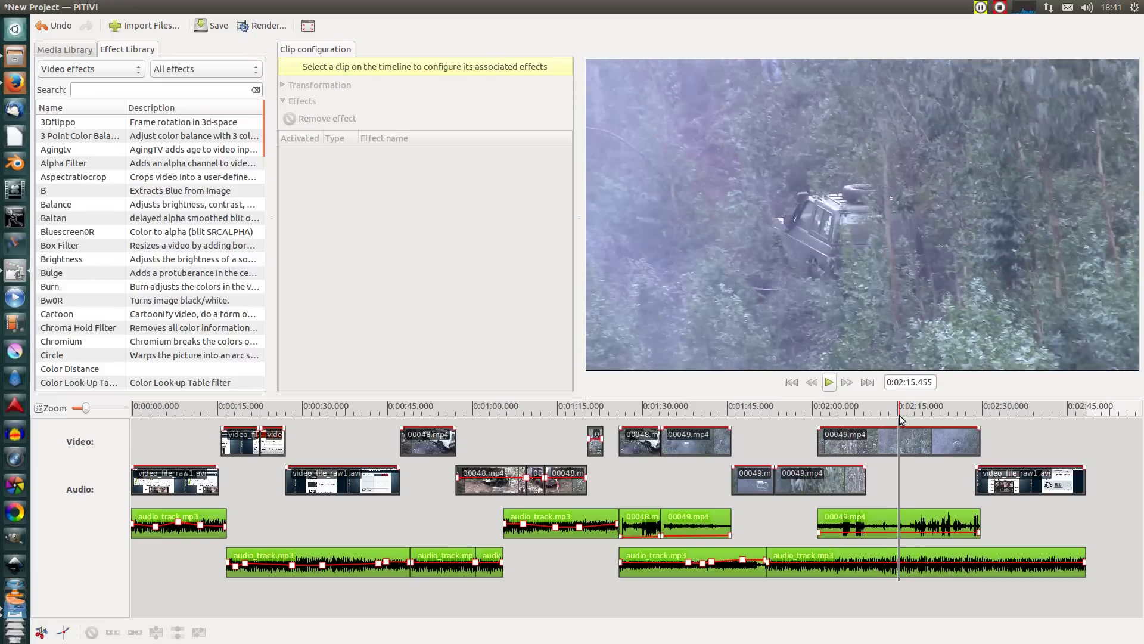
left_click(629, 411)
left_click_drag(631, 412, 664, 414)
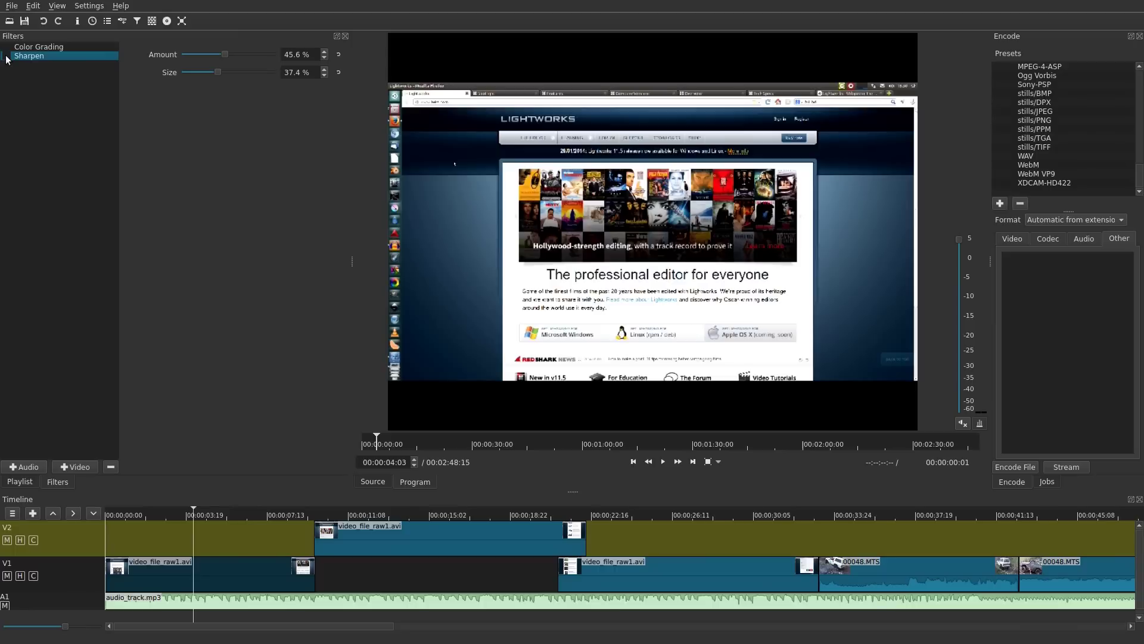
In Shotcut, examine the application settings, including the deinterlacer, interpolation and video mode options.
left_click(57, 5)
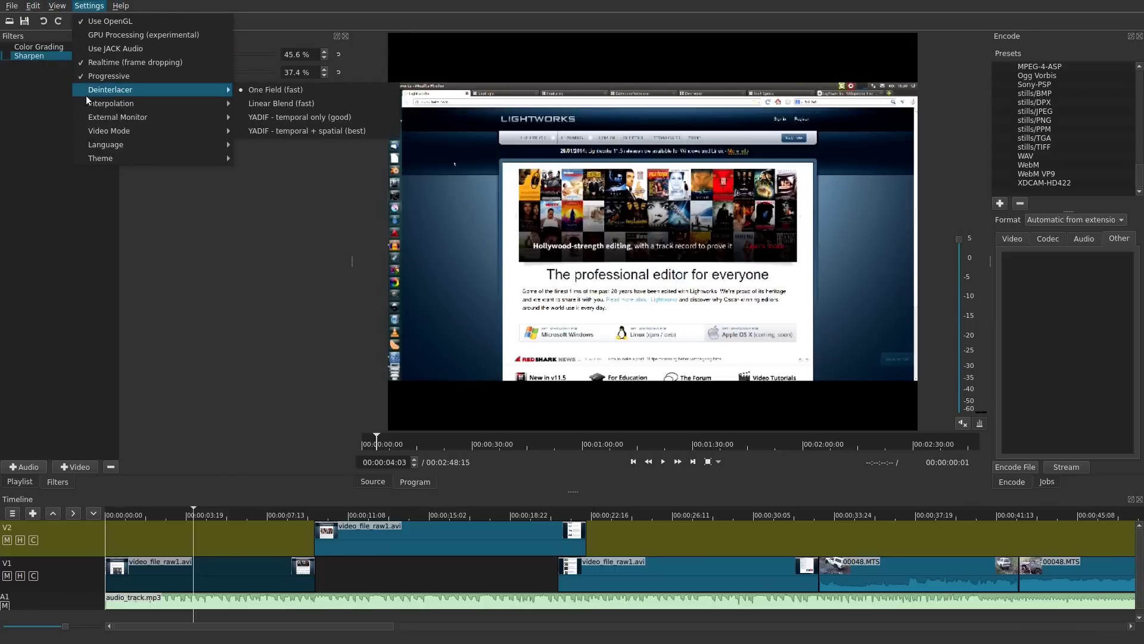
mouse_move(85, 130)
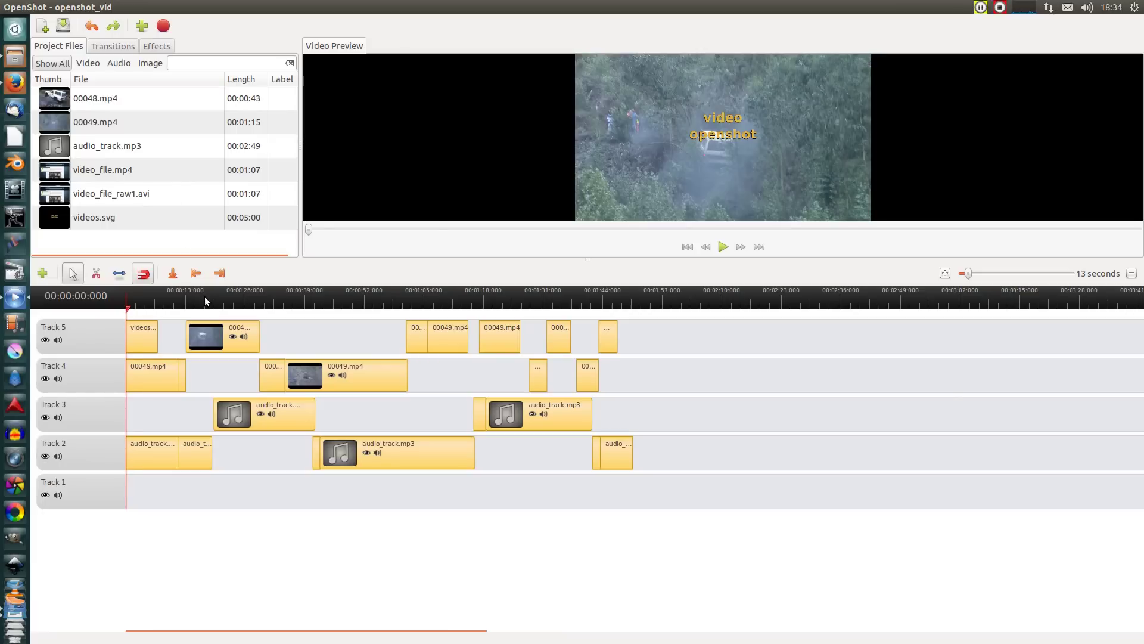
In OpenShot, preview the timeline at about 00:00:18, over the second clip on Track 5.
left_click_drag(205, 296, 210, 302)
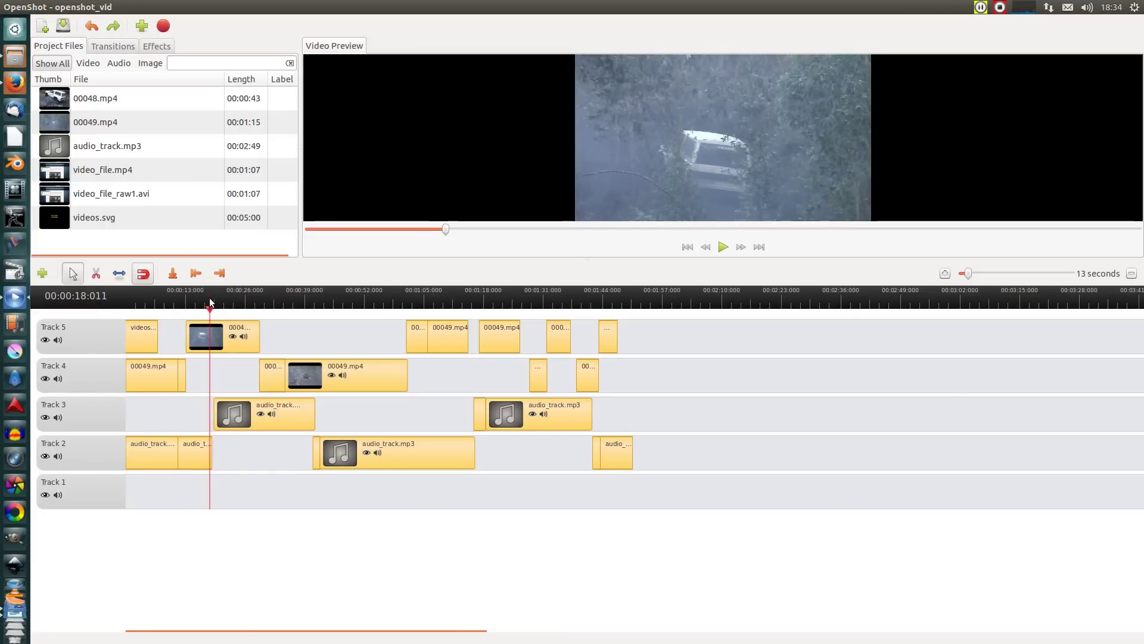
left_click(146, 7)
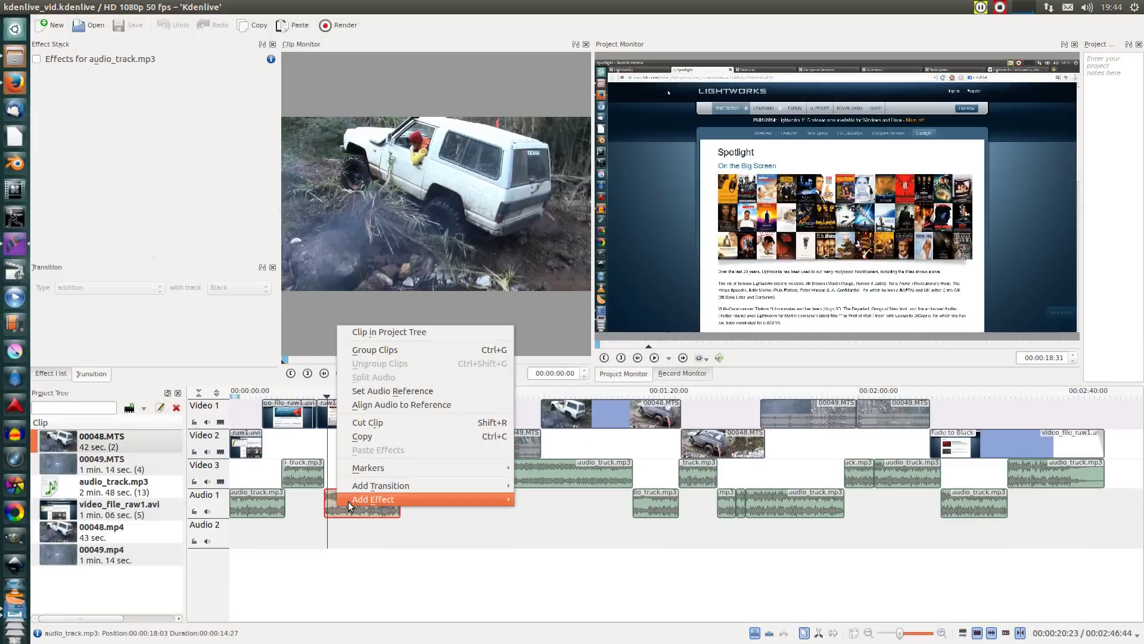
In Kdenlive, add a Fade in effect to the second Audio 1 clip and shorten its duration to 00:00:01:02.
mouse_move(467, 502)
mouse_move(554, 596)
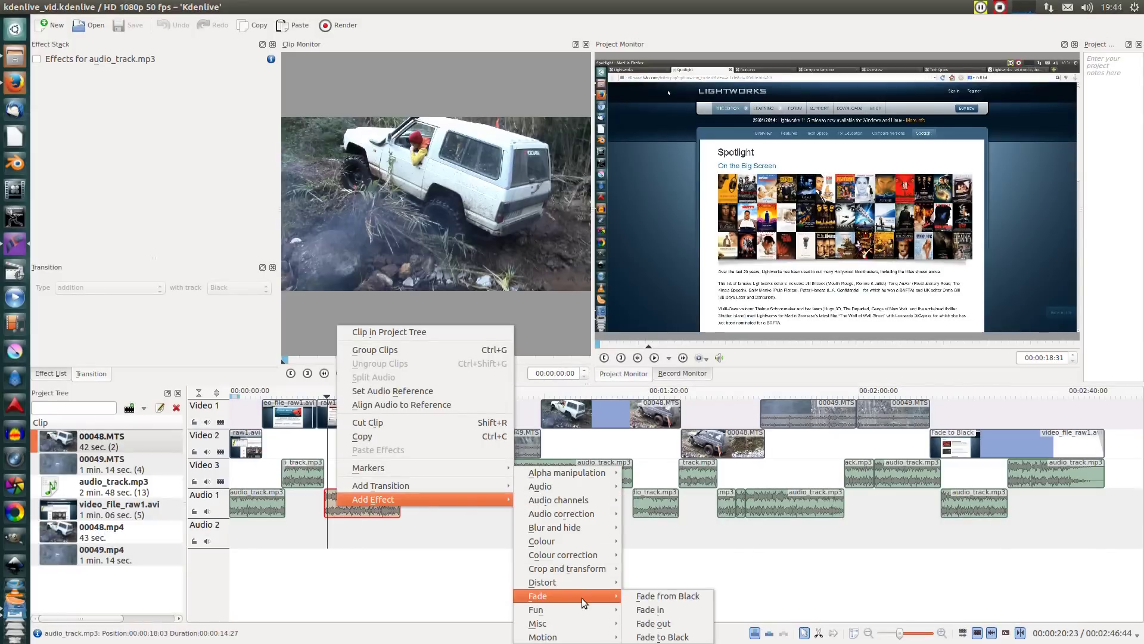
left_click(647, 610)
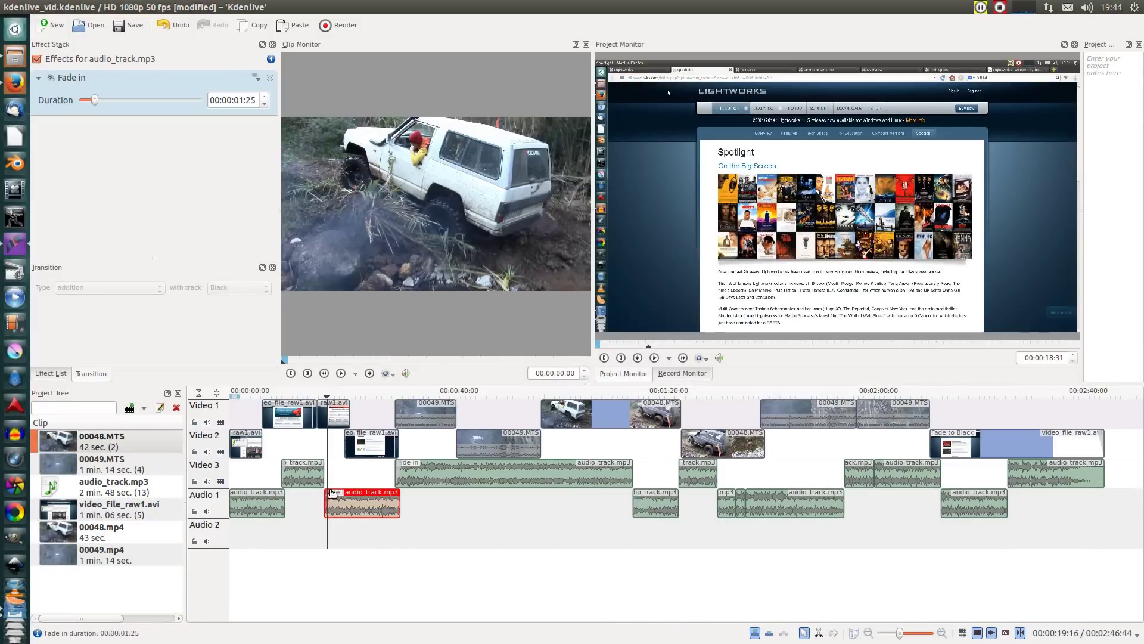
scroll(333, 490, "up", 2)
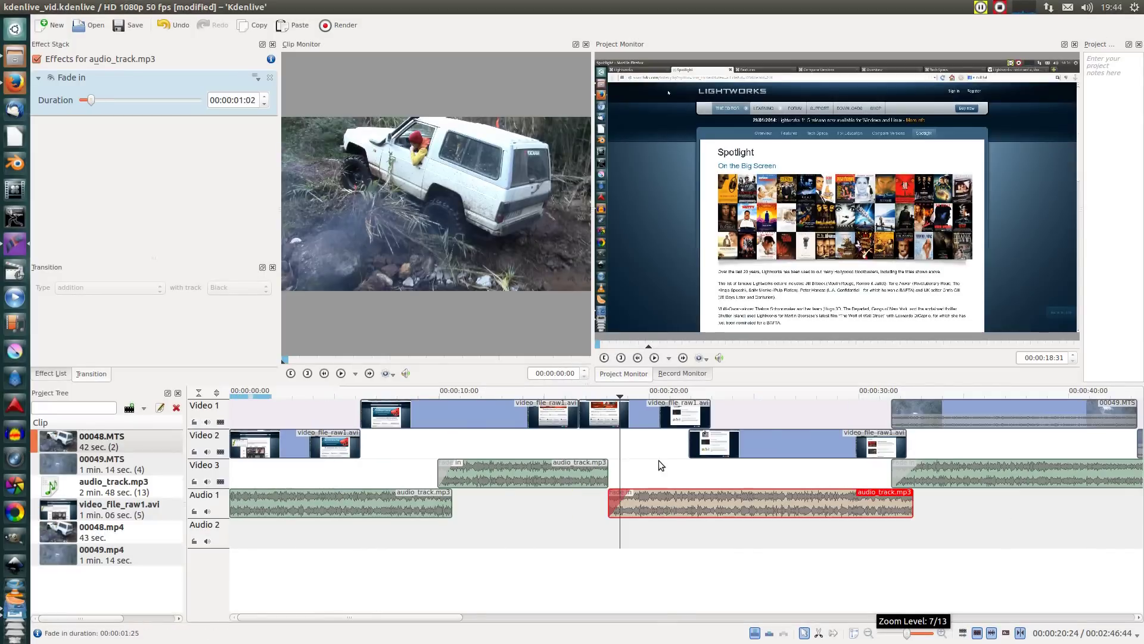
scroll(659, 460, "up", 1)
left_click_drag(686, 395, 667, 396)
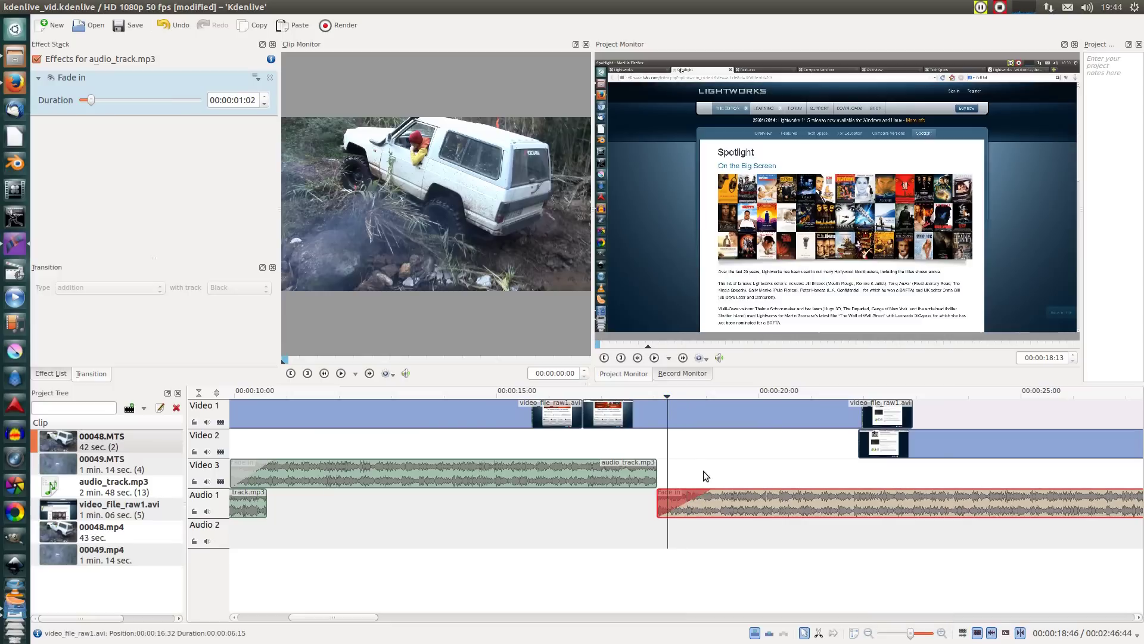
mouse_move(711, 492)
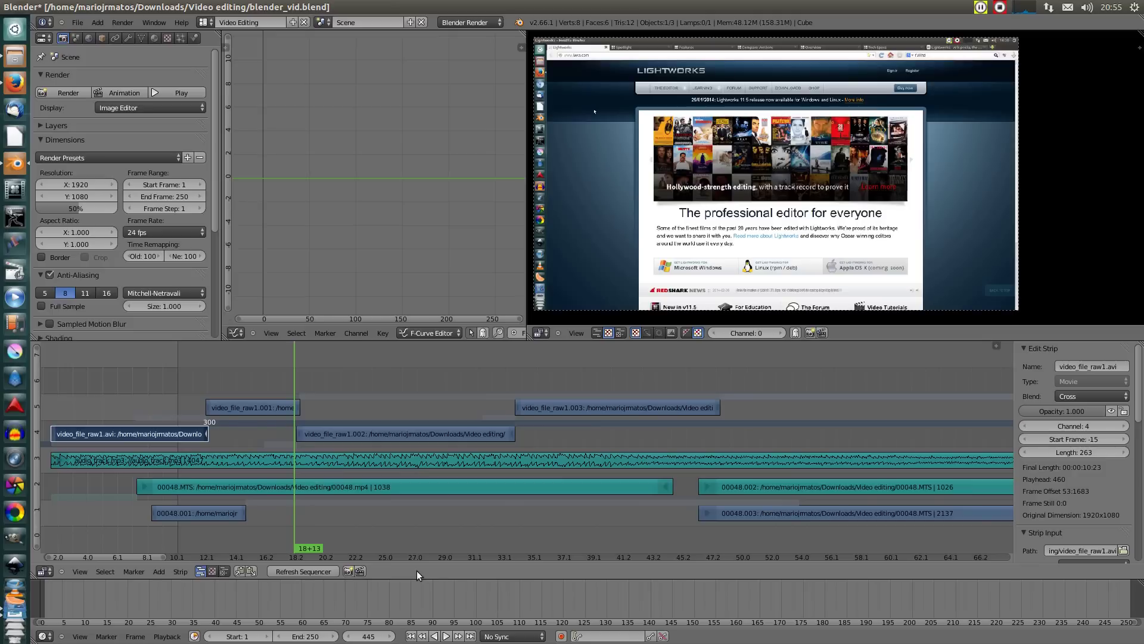
In Blender, slide the audio_track.mp3 strip to start at frame 93 and move the first video_file_raw1.avi strip slightly later.
right_click(115, 459)
key("g")
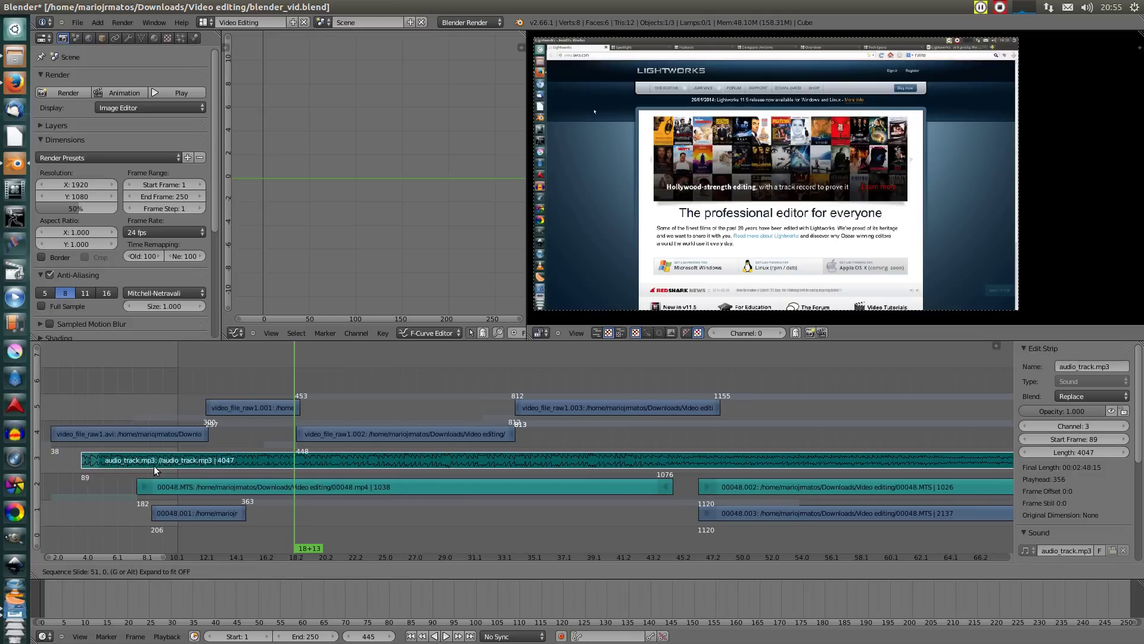
left_click(157, 471)
right_click(174, 436)
key("g")
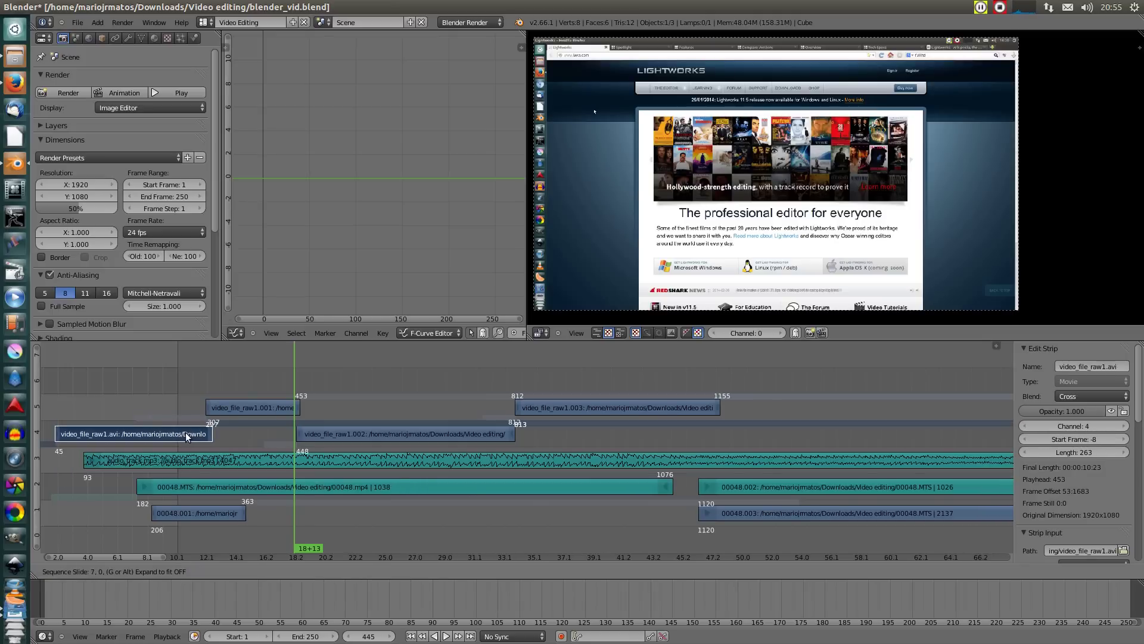
left_click(190, 438)
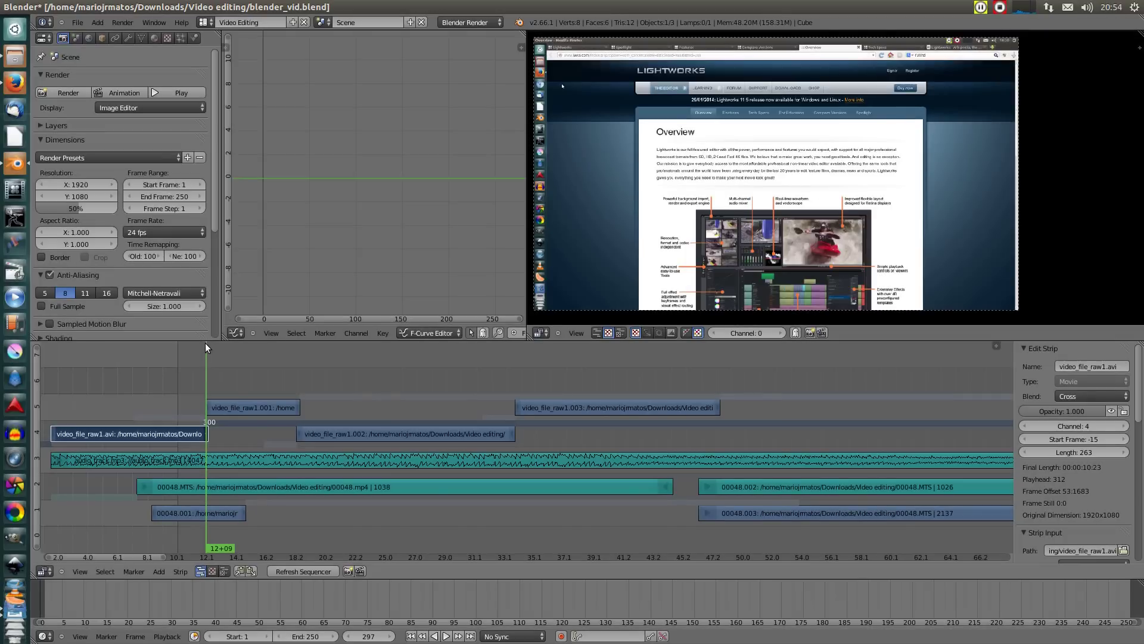
left_click_drag(205, 344, 282, 360)
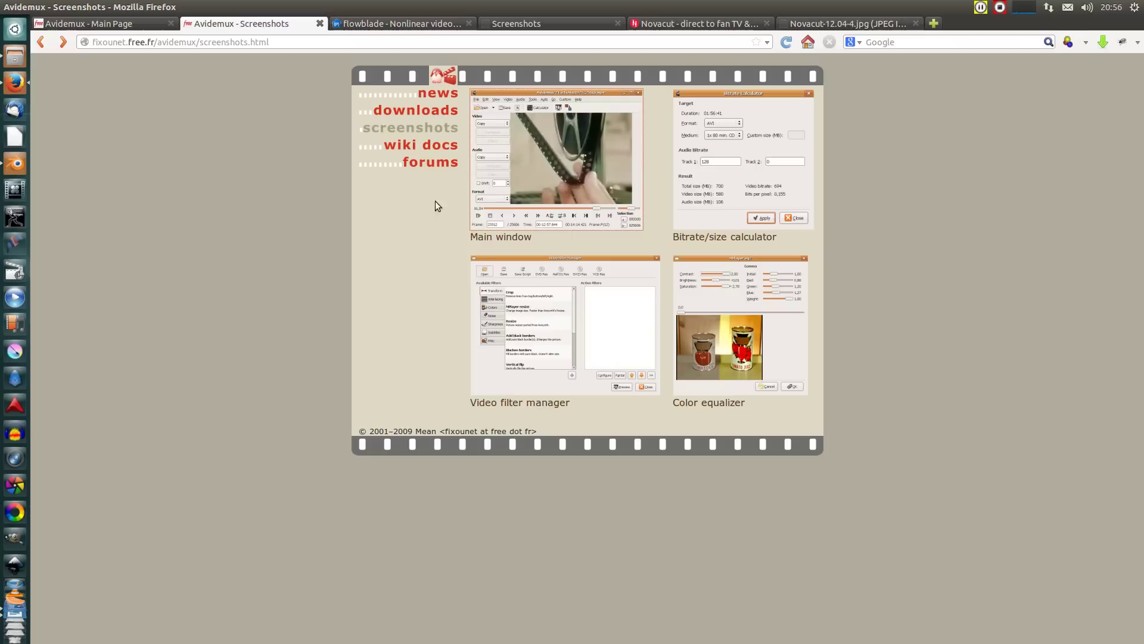
In Firefox, examine the Avidemux screenshots of the main window, bitrate/size calculator, video filter manager and color equalizer.
left_click(535, 172)
key("alt+Left")
left_click(729, 175)
key("alt+Left")
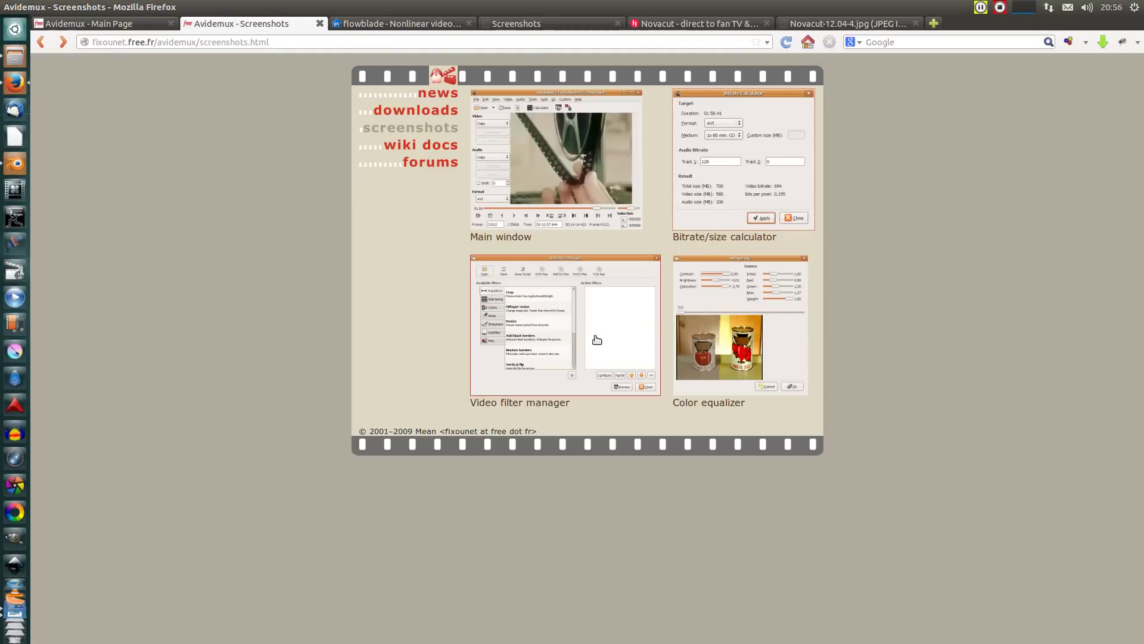
left_click(596, 333)
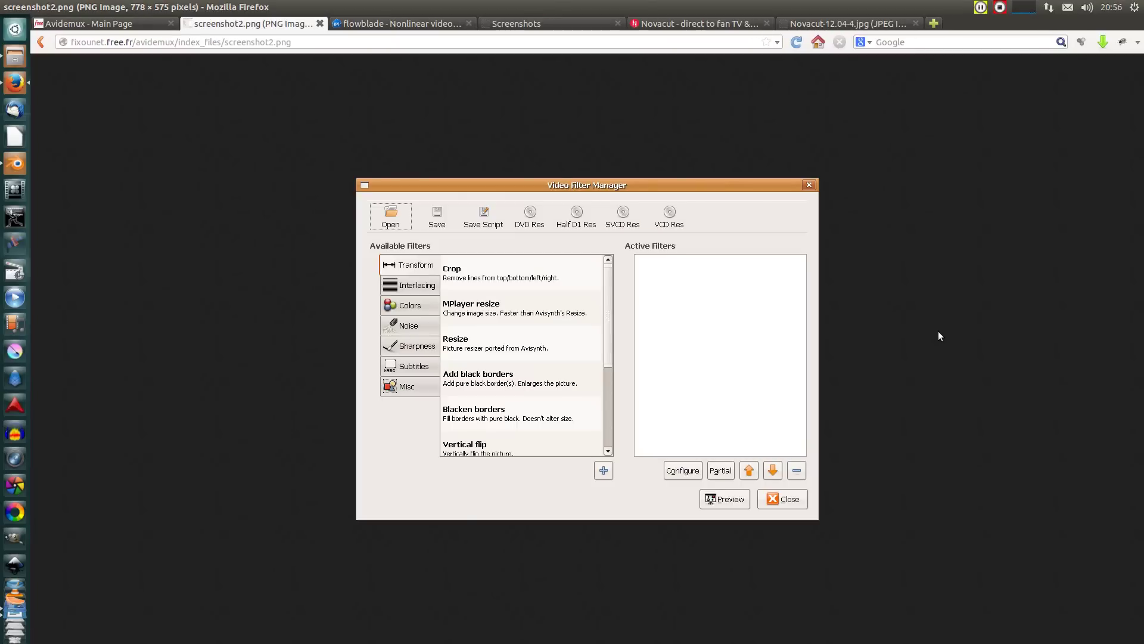
key("alt+Left")
left_click(739, 334)
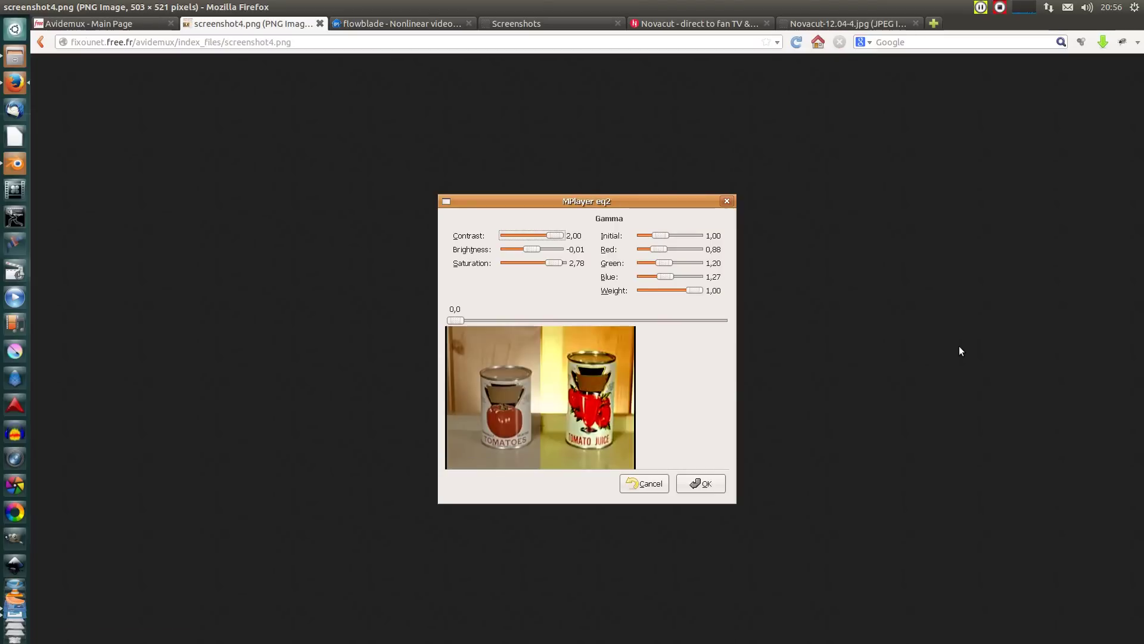
key("alt+Left")
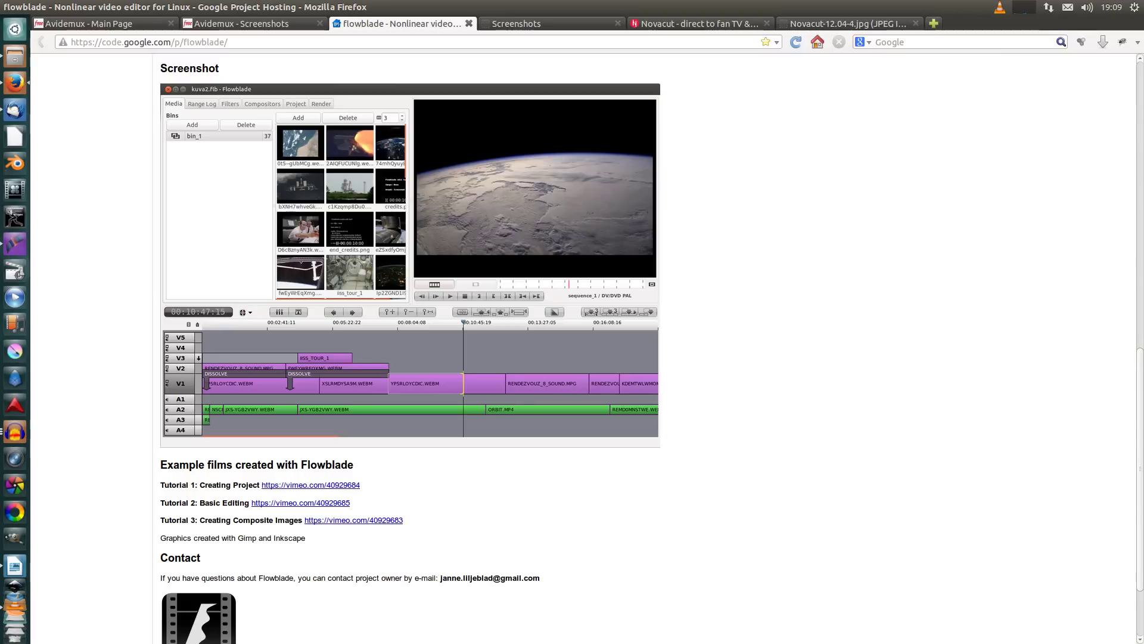
Look through the open web pages for Flowblade, Lumiera, Novacut and Wax, ending on the Linux Digital Video page.
key("ctrl+Tab")
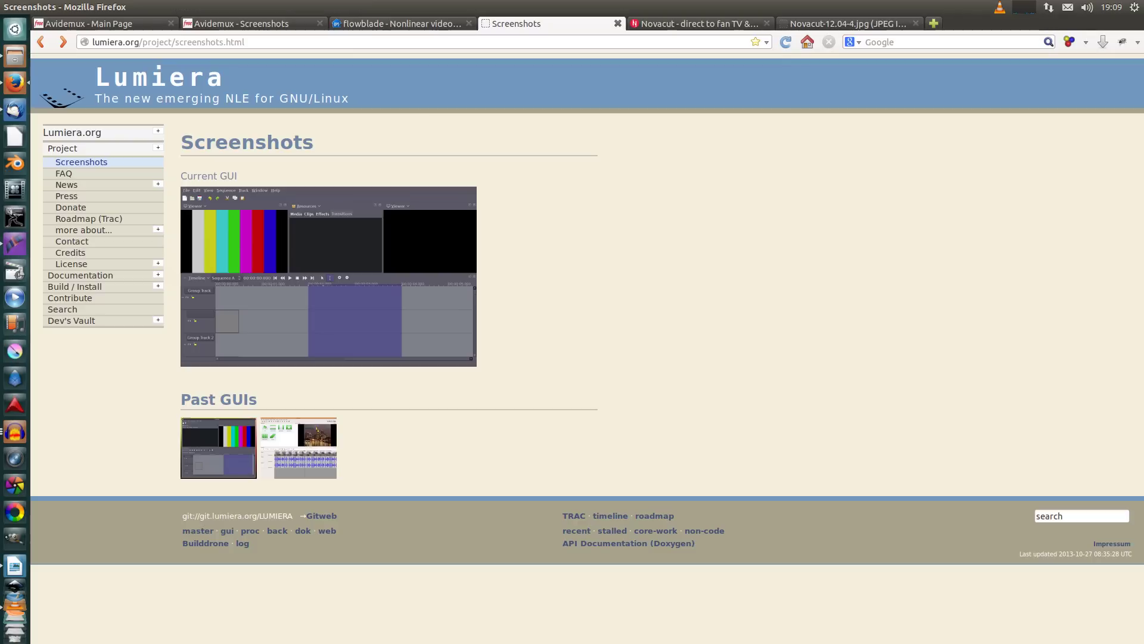
key("ctrl+Tab")
key("ctrl+Tab")
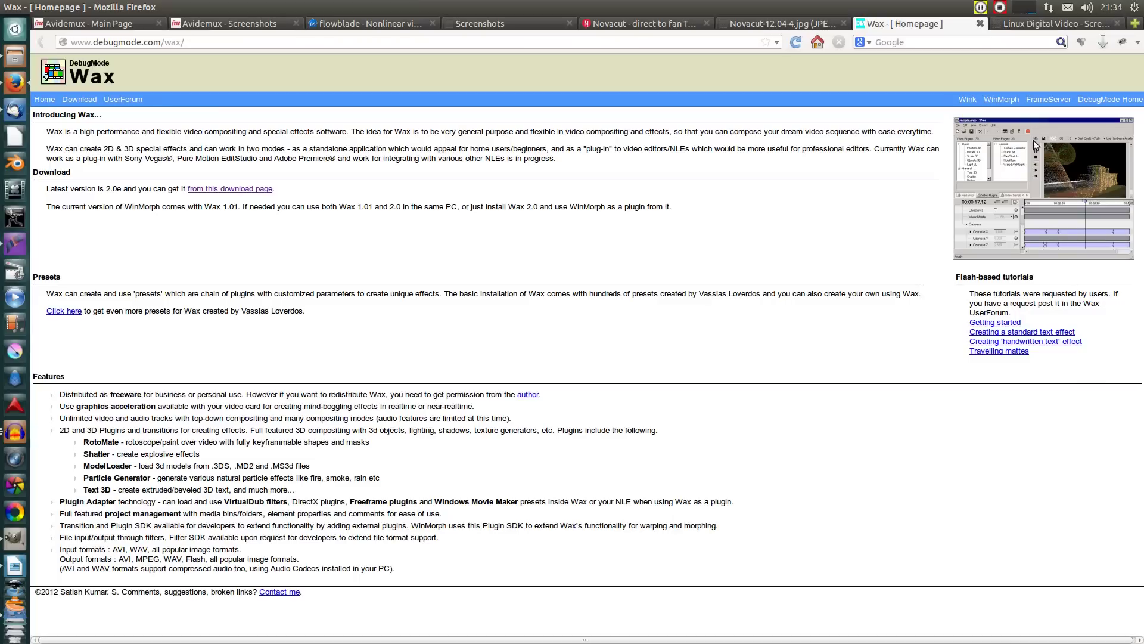
left_click(1036, 26)
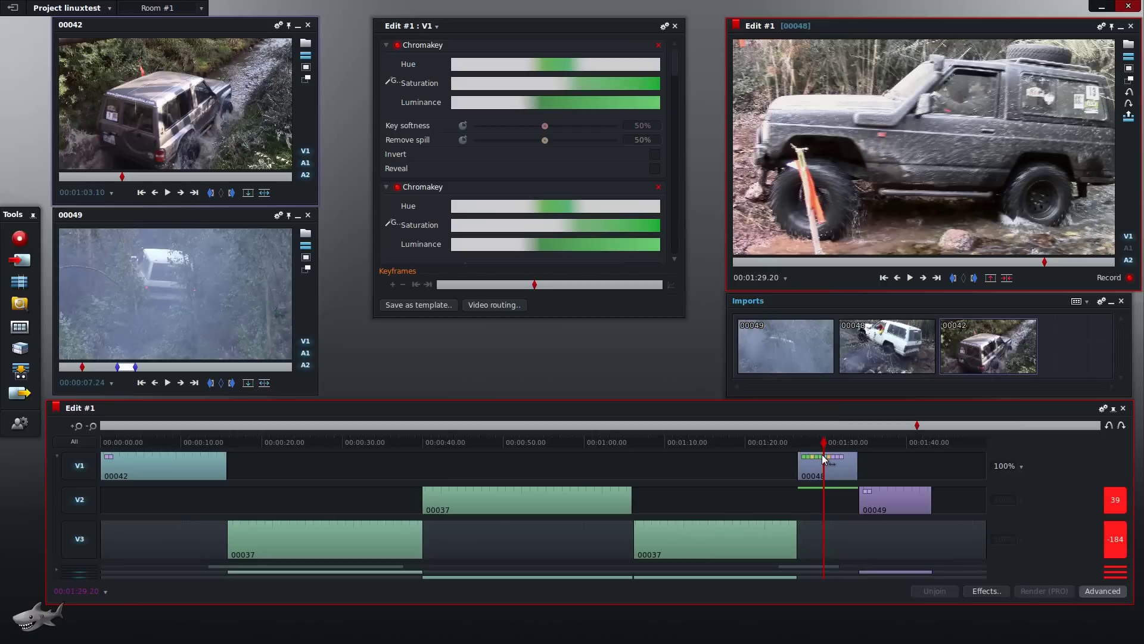
In Lightworks, add a Greenscreen keying effect to the 00048 clip on V1 and review the clip's effect settings.
right_click(822, 454)
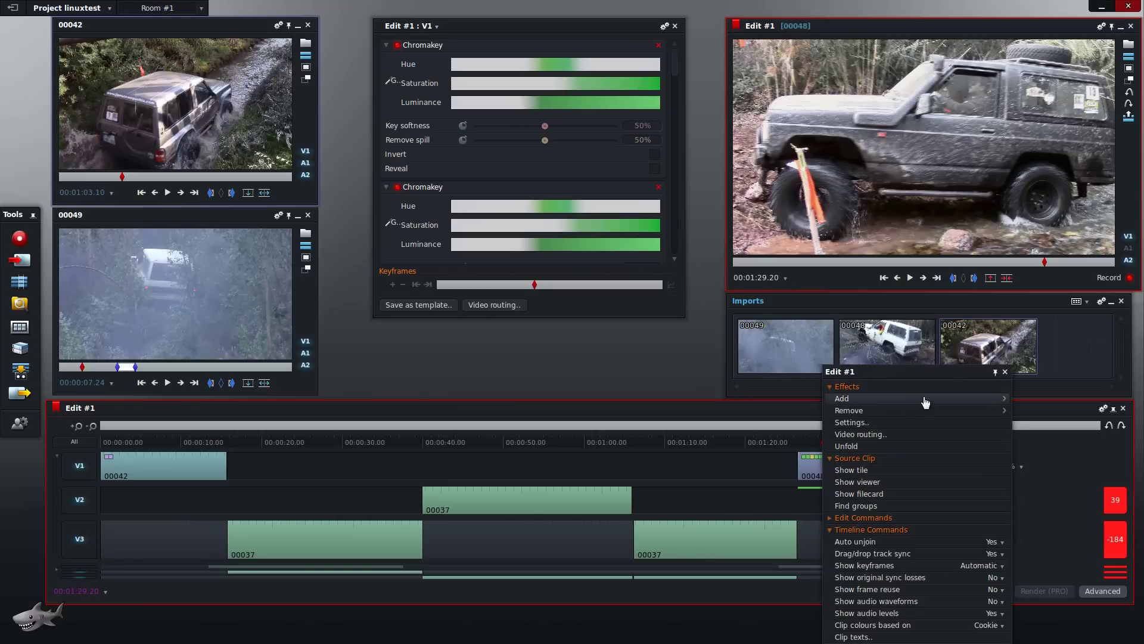
mouse_move(925, 401)
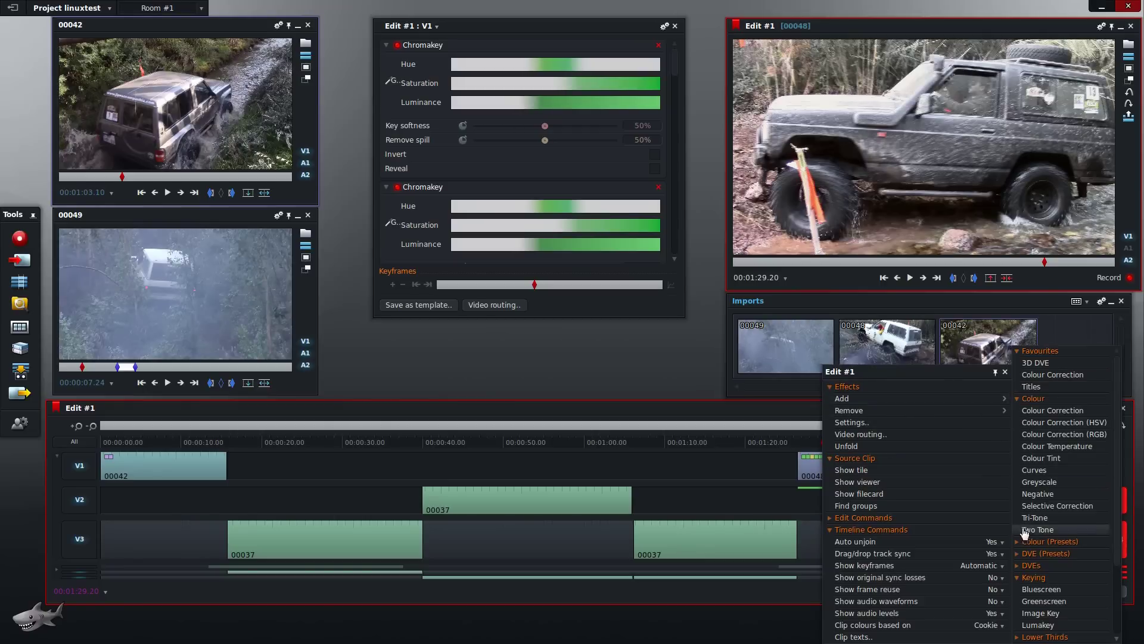
mouse_move(1024, 544)
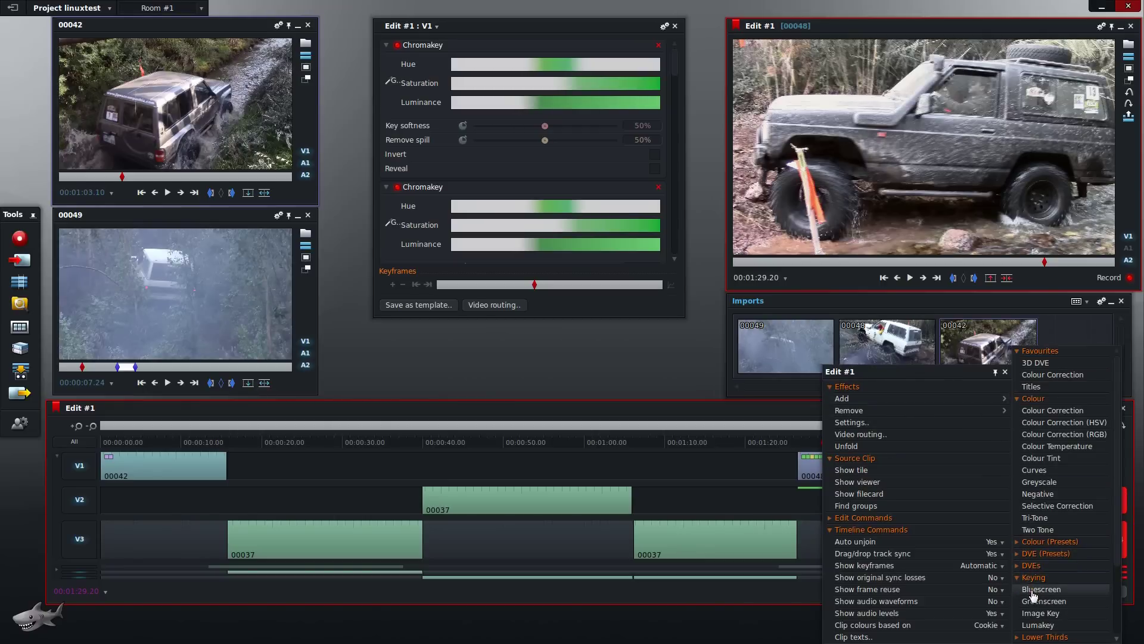
left_click(1033, 603)
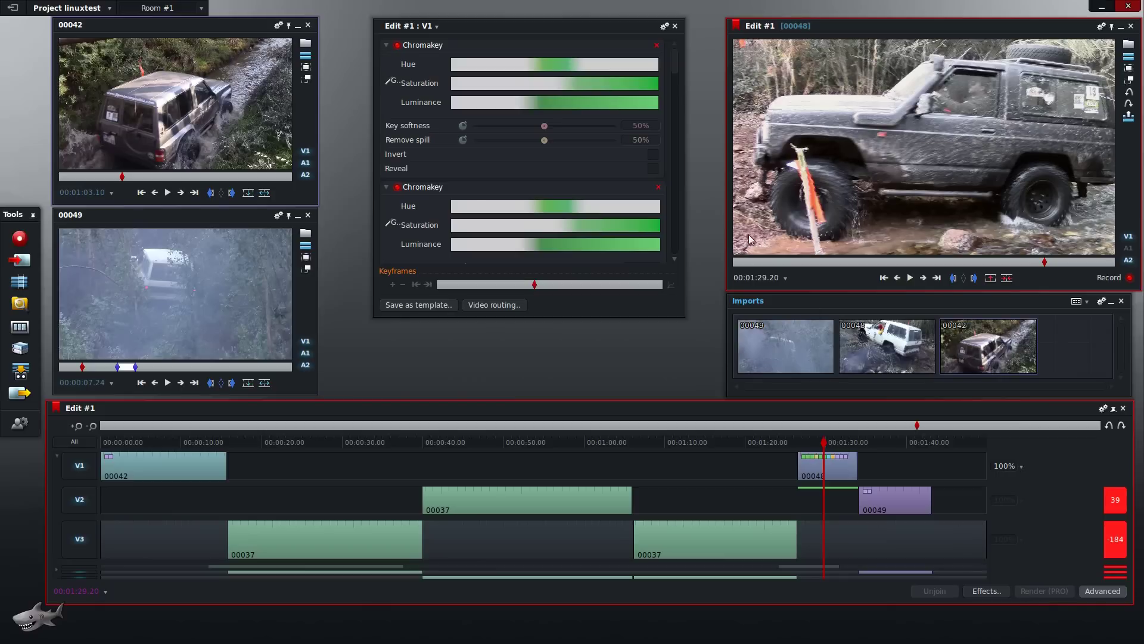
left_click_drag(675, 50, 686, 174)
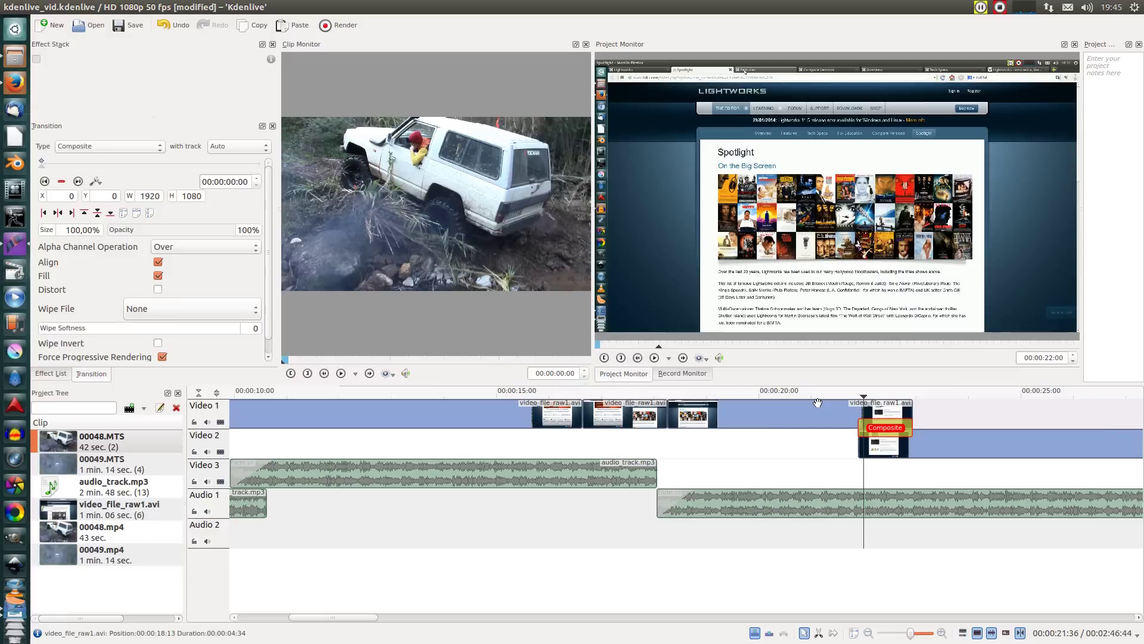
In Kdenlive, set the Composite transition near 00:00:22:00 to composite with track Video 3.
left_click(238, 146)
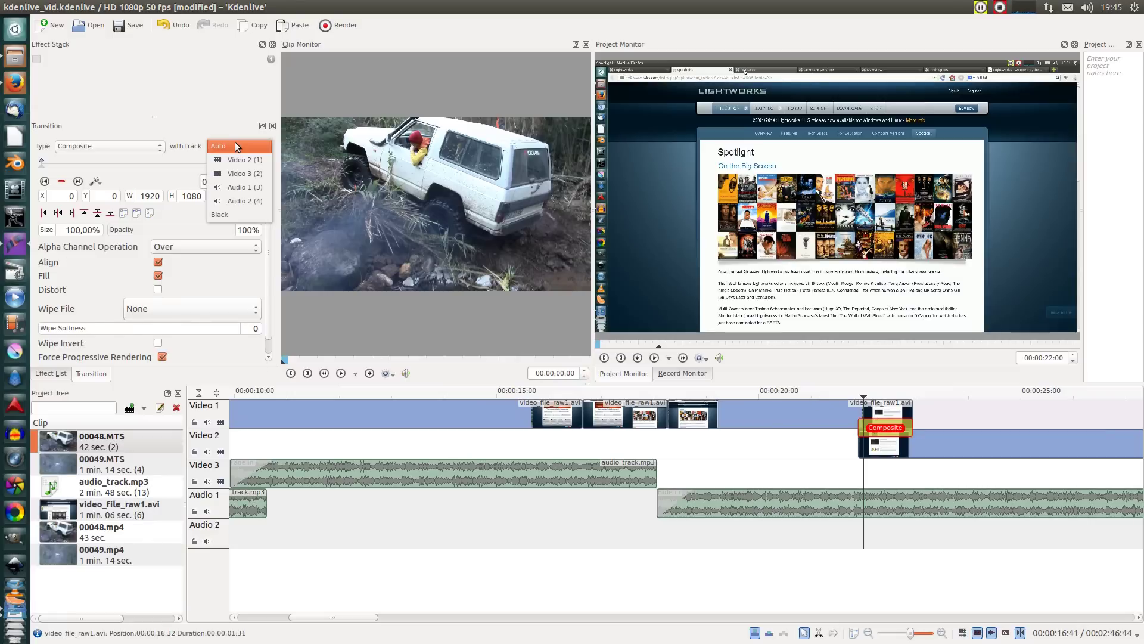
left_click(257, 173)
scroll(258, 213, "down", 2)
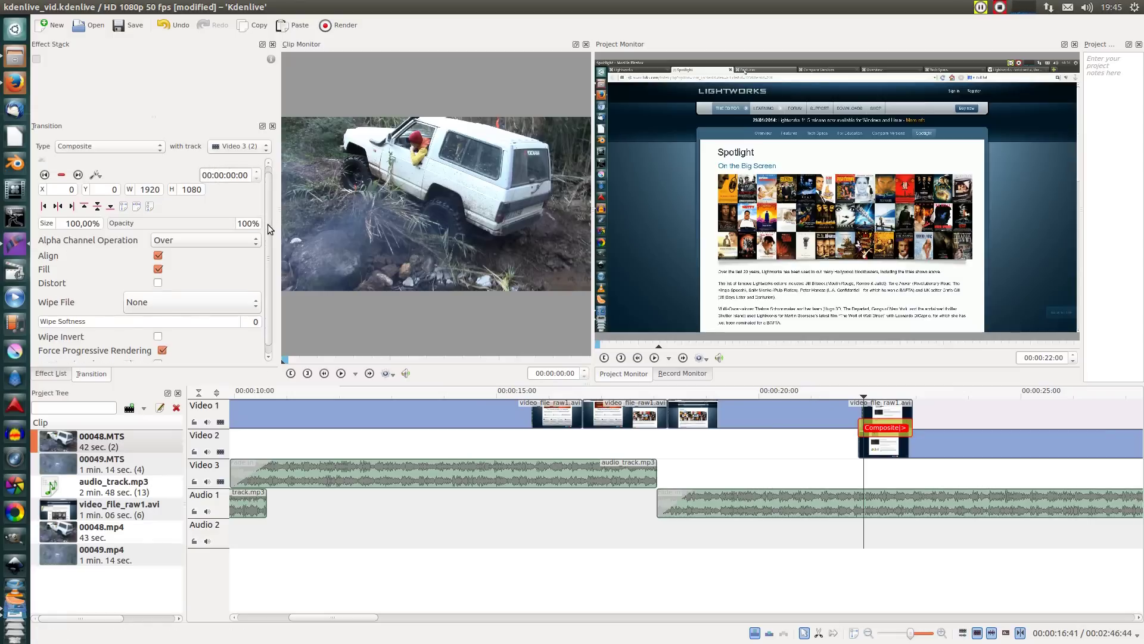
Lower the Composite transition's opacity to 65% and reduce its size.
key("Down")
key("Down")
key("Down")
key("Down")
key("Down")
key("Down")
key("Down")
key("Down")
key("Down")
key("Down")
key("Down")
key("Down")
key("Down")
key("Down")
key("Down")
key("Down")
key("Down")
key("Down")
key("Down")
key("Down")
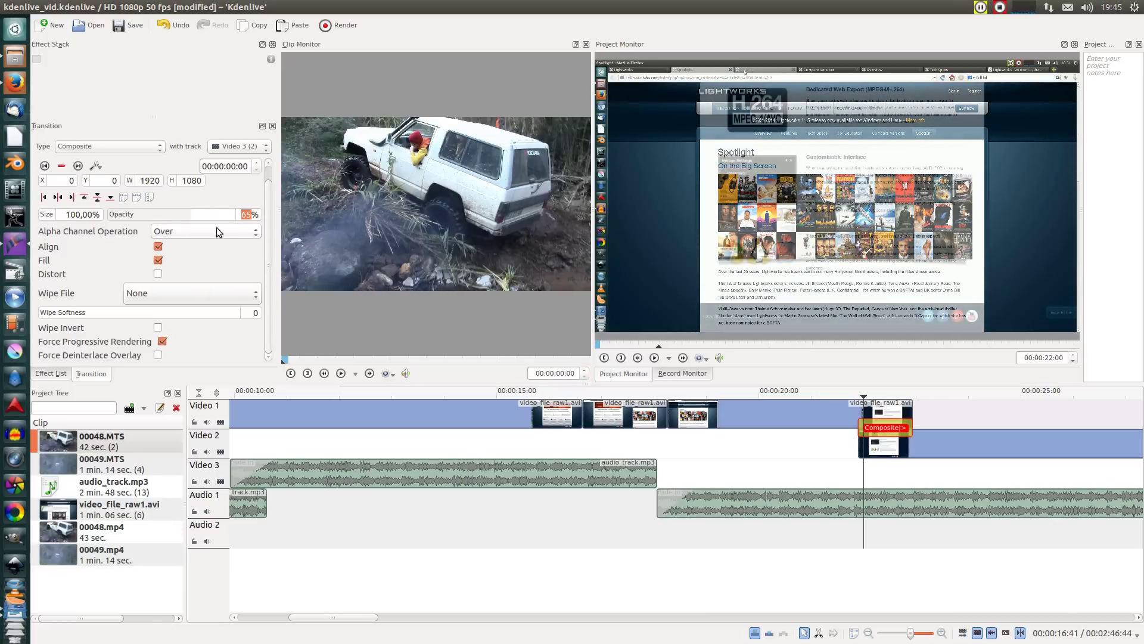
scroll(84, 216, "down", 20)
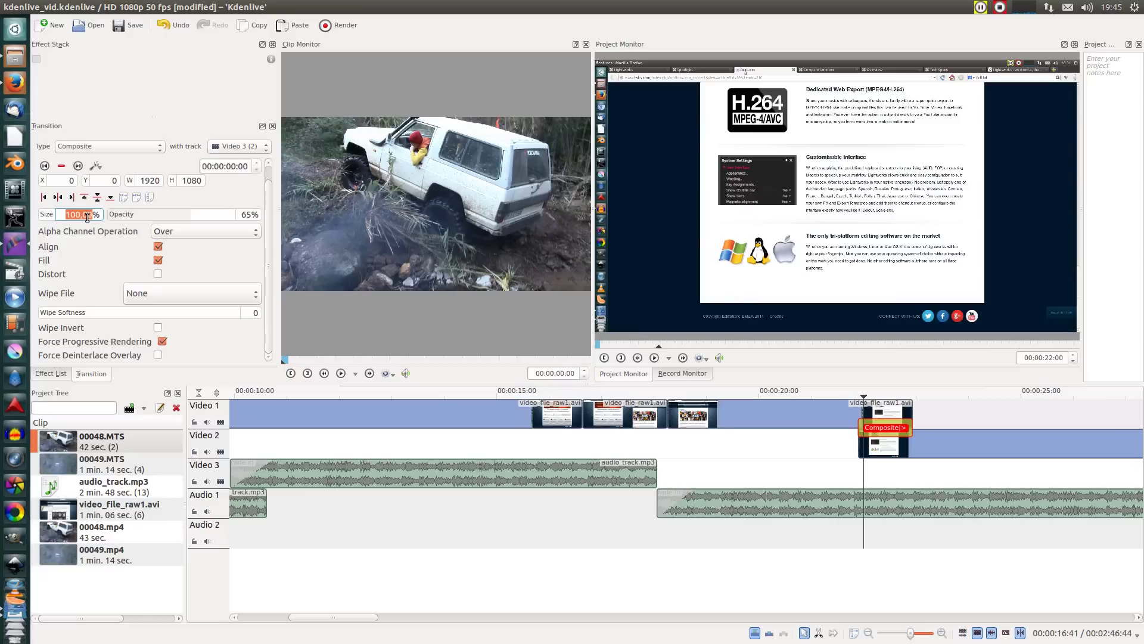
scroll(87, 217, "down", 20)
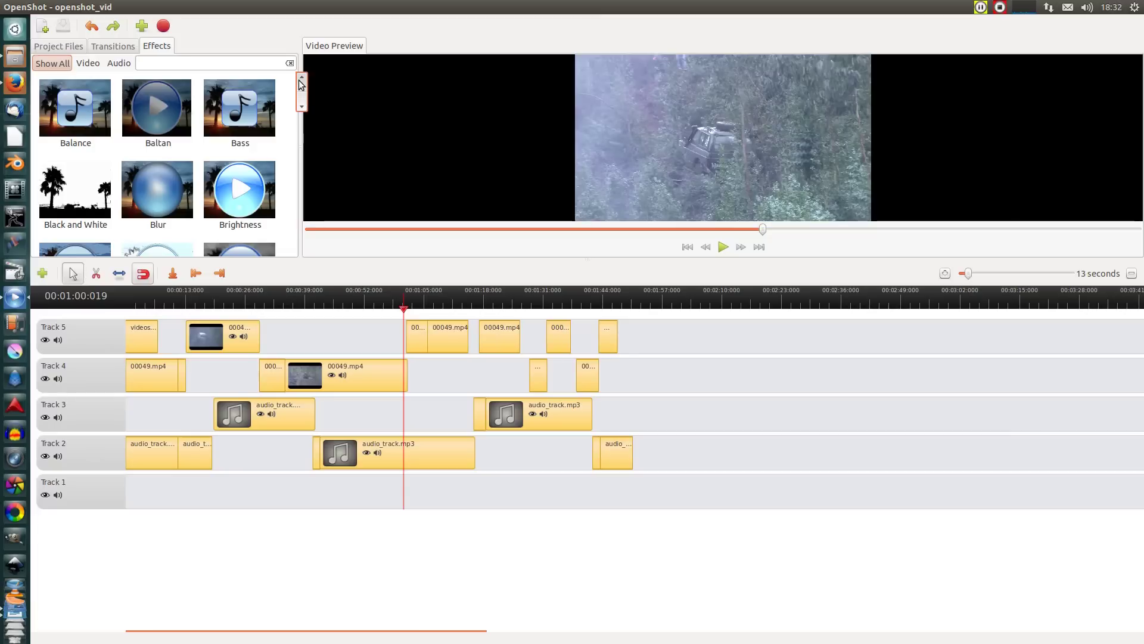
In OpenShot, browse the full list of video and audio effects.
scroll(304, 122, "down", 5)
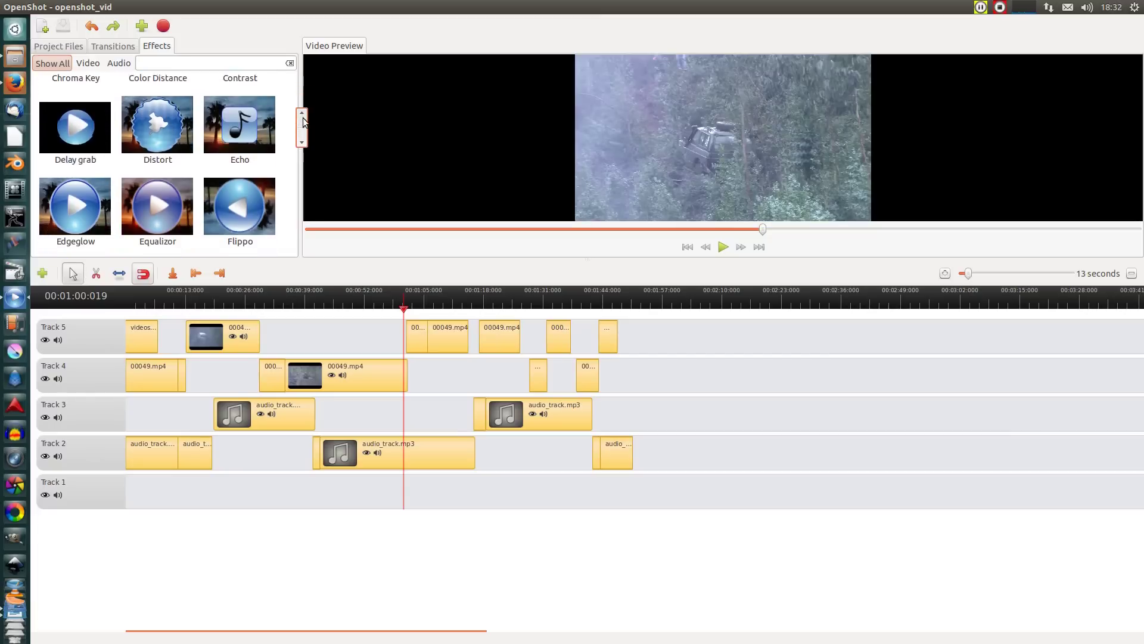
left_click_drag(304, 119, 312, 194)
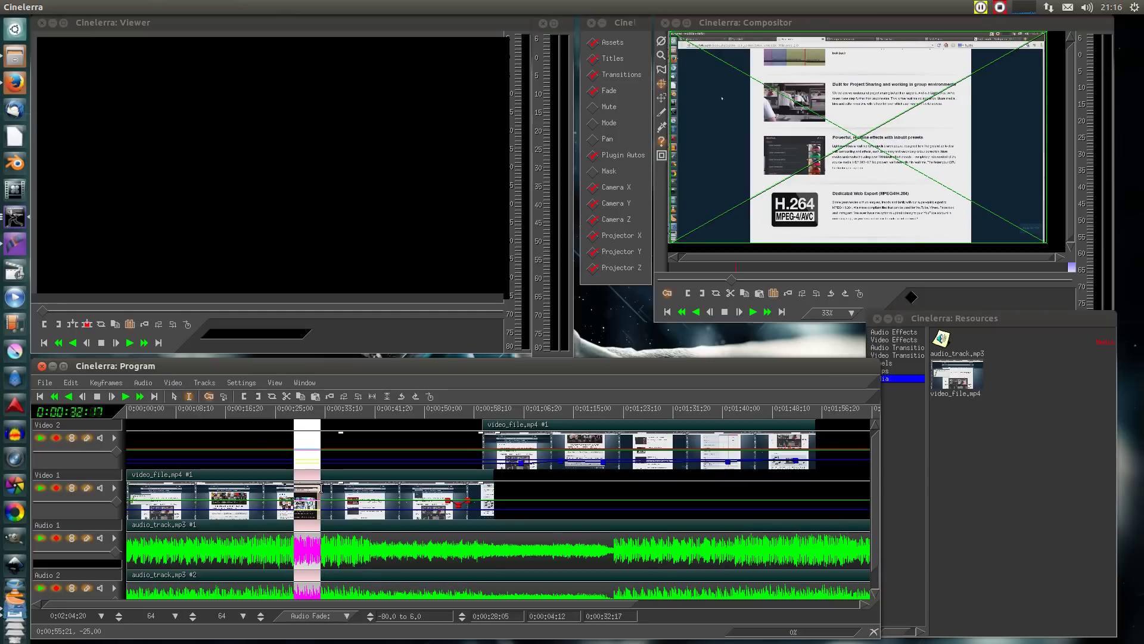
In Cinelerra, cut the selected section from 0:00:28:05 to 0:00:32:17 and place the insertion point at about 0:00:17:02.
key("x")
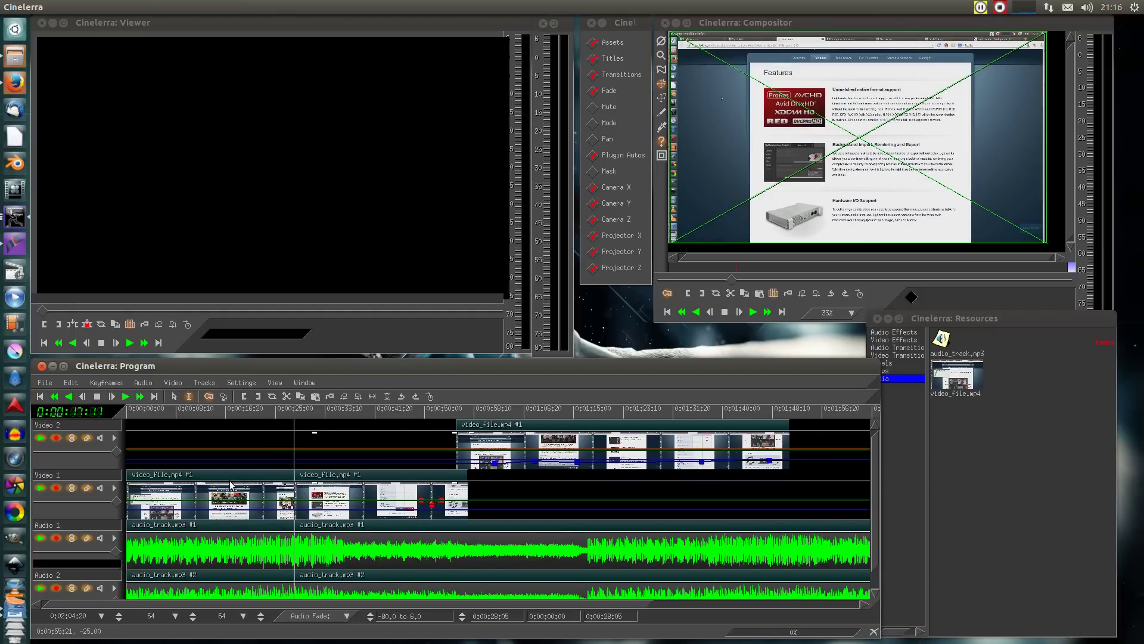
left_click(230, 487)
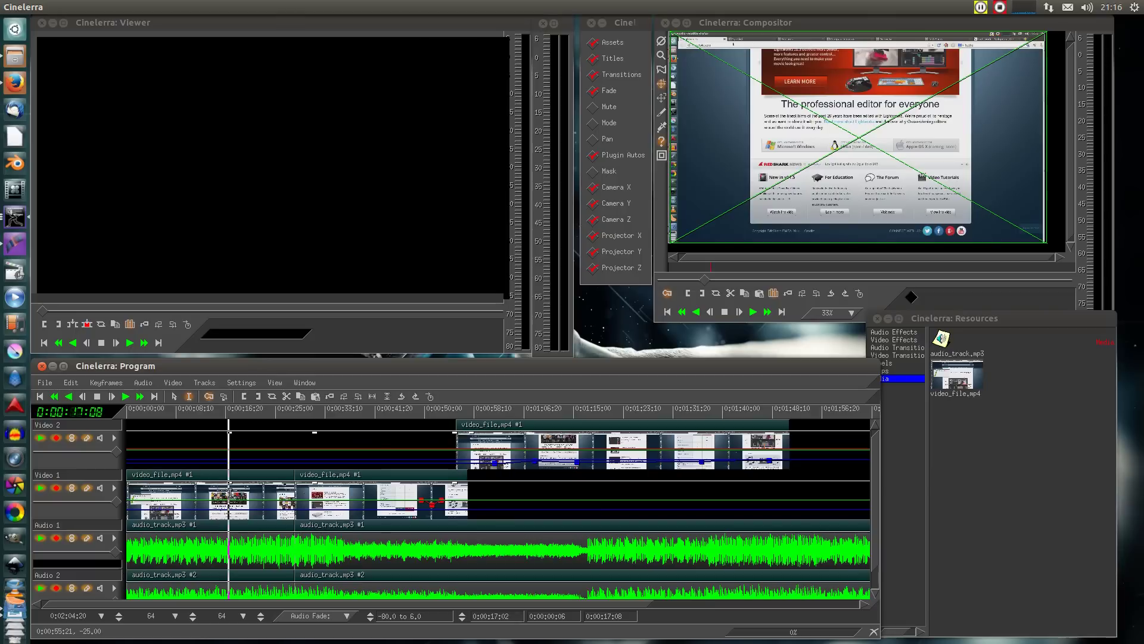
left_click_drag(230, 492, 234, 491)
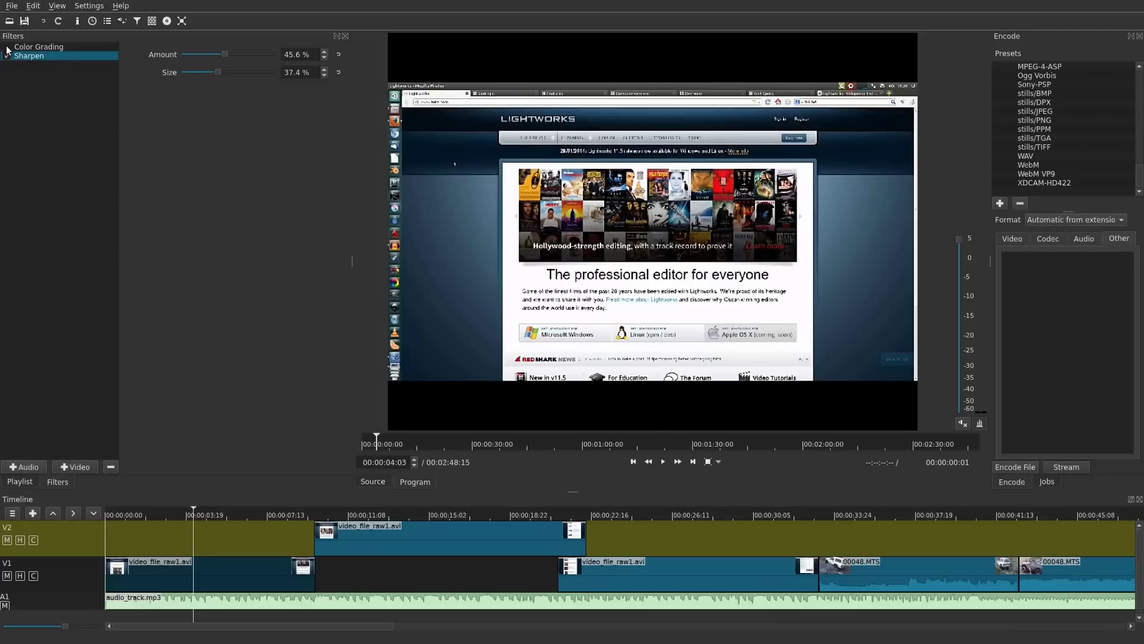
In Shotcut, toggle the Color Grading filter on the first V1 clip and shift its Midtones (Gamma) color closer to the wheel's center.
left_click(7, 47)
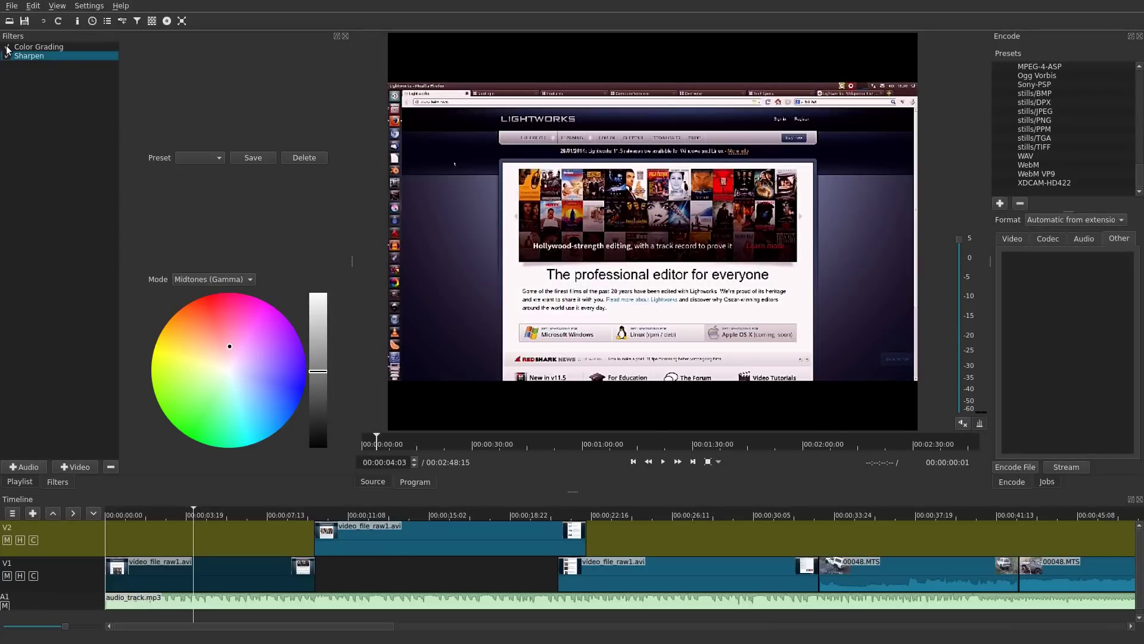
left_click_drag(250, 335, 246, 364)
left_click(7, 49)
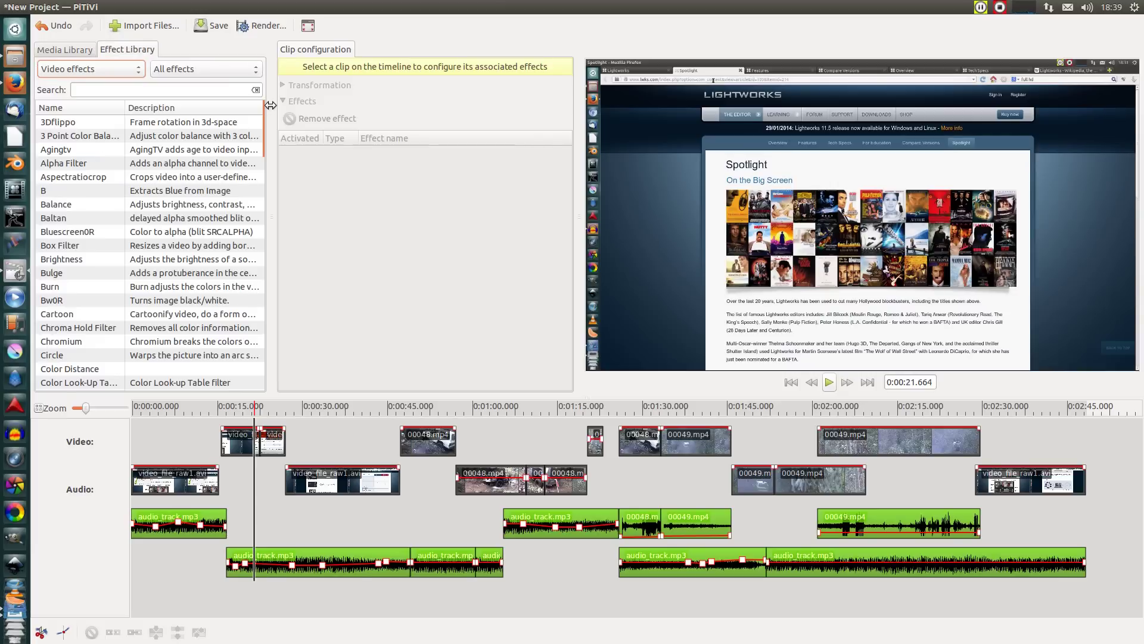
In PiTiVi, view the imported media files in the media library.
left_click(80, 52)
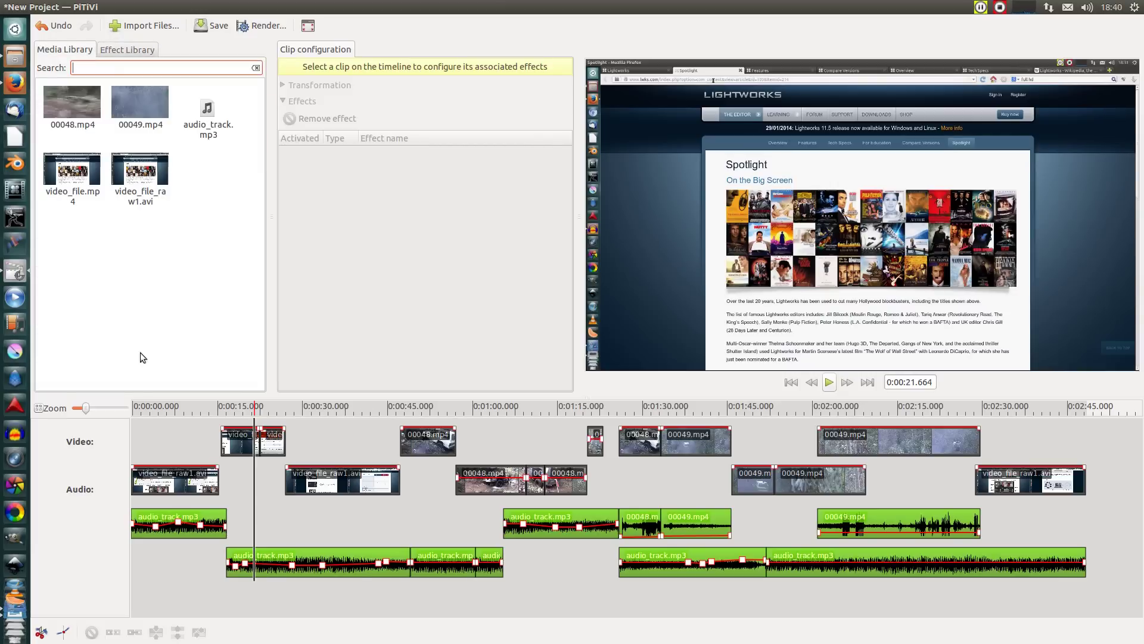